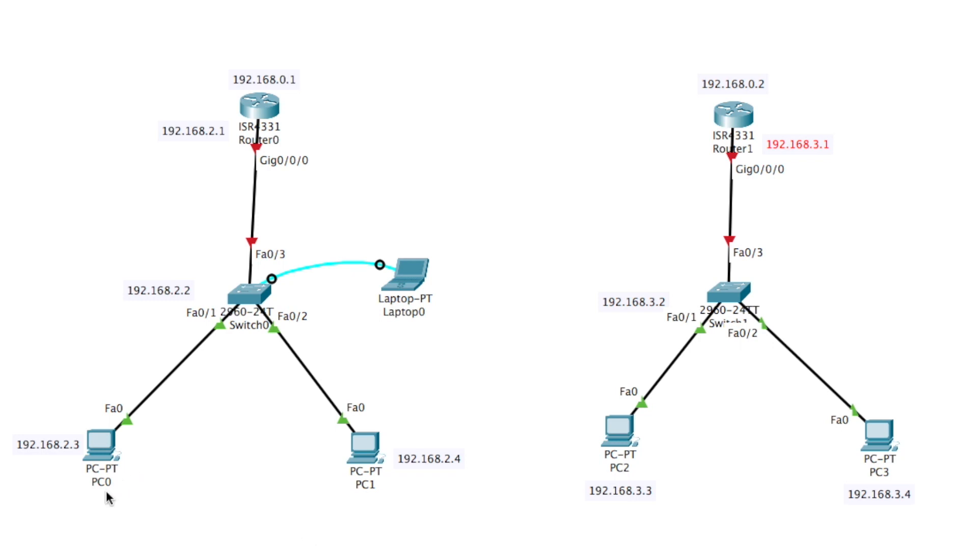
# Decline the initial configuration dialog in Router0's command line, then run sho ip int brief from privileged mode.
pyautogui.click(261, 110)
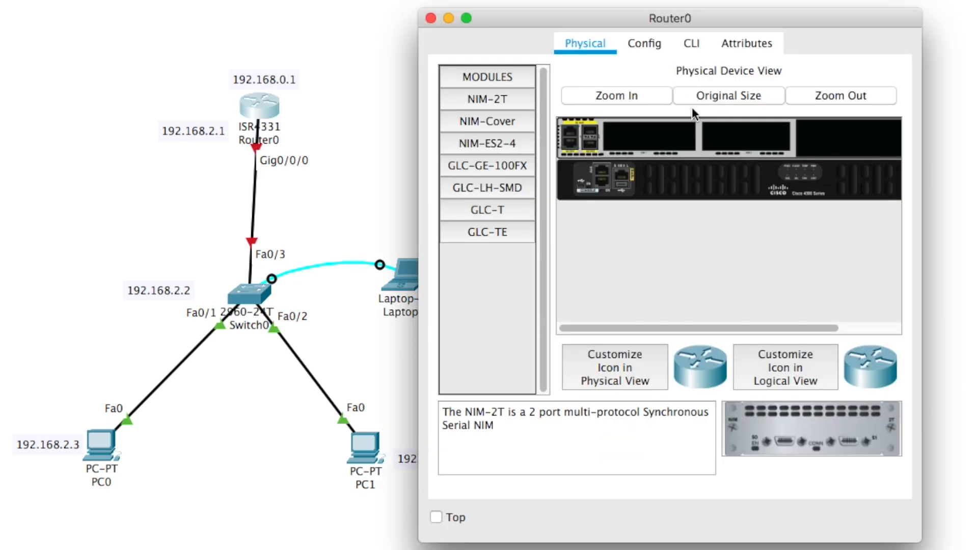
pyautogui.click(689, 51)
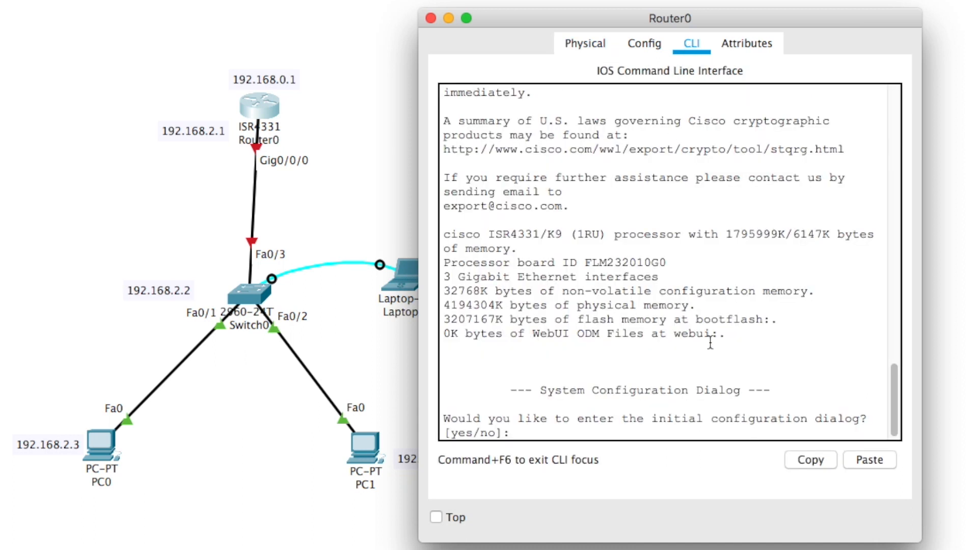
pyautogui.write('n')
pyautogui.press('Return')
pyautogui.press('Return')
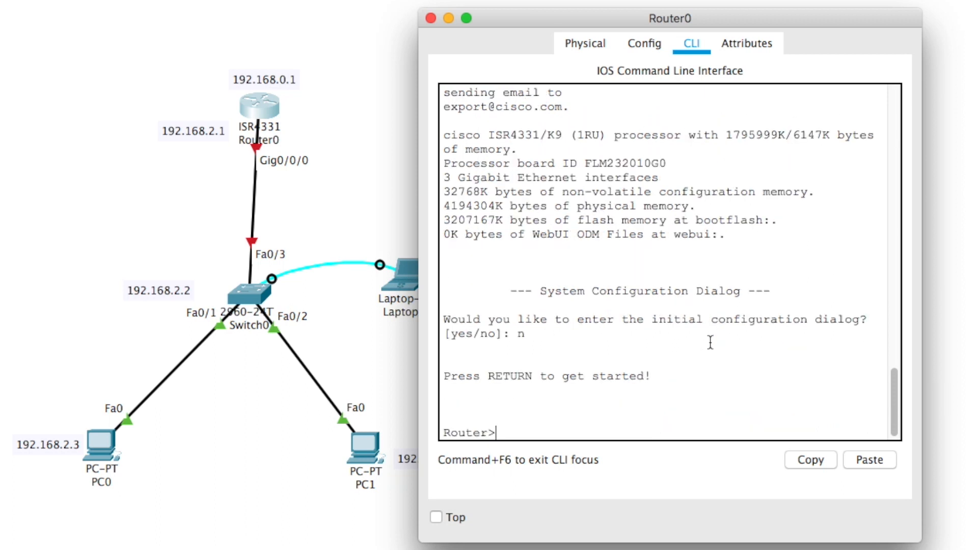
pyautogui.write('enable')
pyautogui.press('Return')
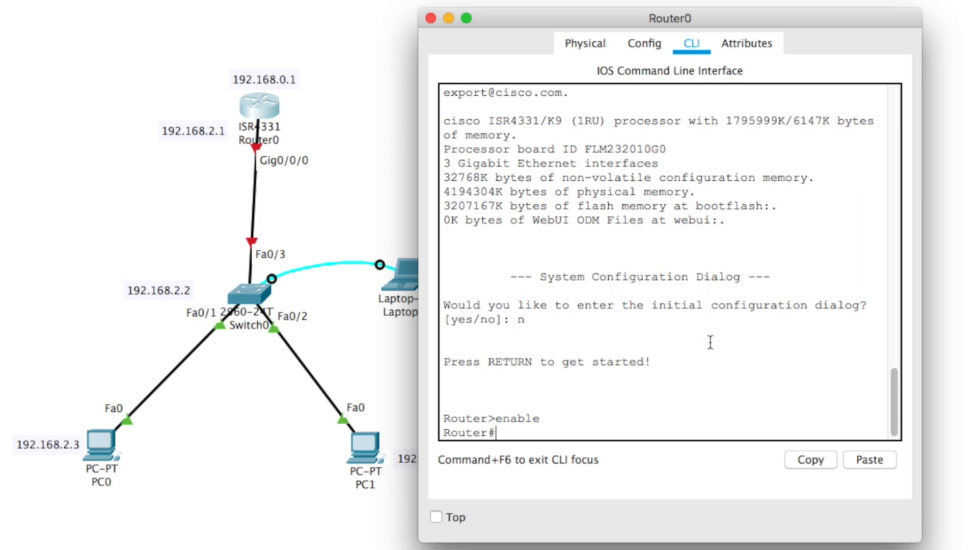
pyautogui.write('sho ip int brief')
pyautogui.press('Return')
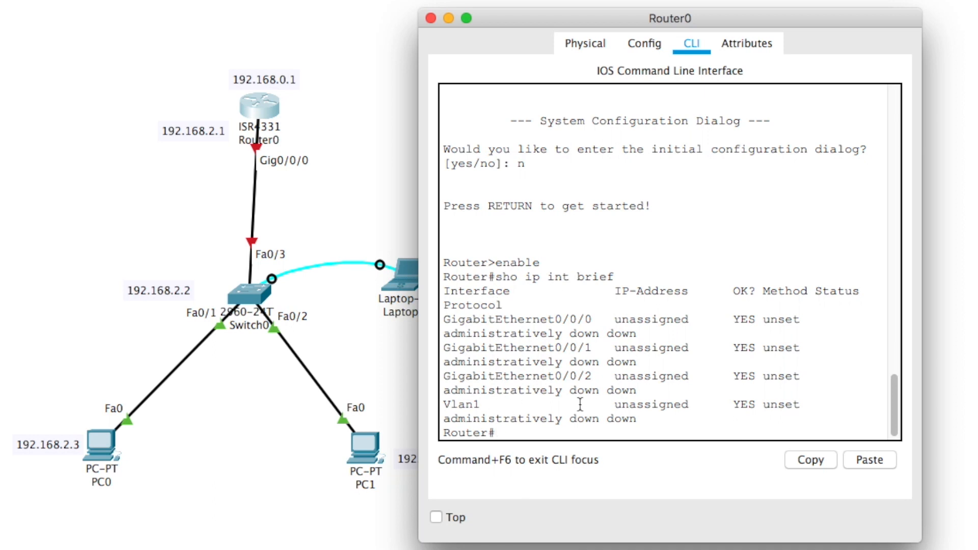
# Try to install a NIM-2T module in Router0's first empty slot while the router is powered on.
pyautogui.moveTo(564, 20); pyautogui.dragTo(977, 30)
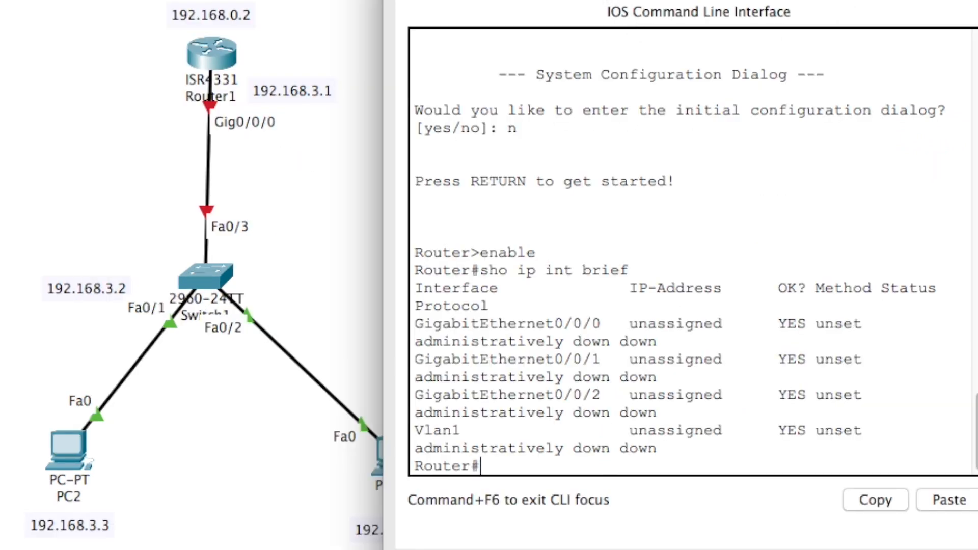
pyautogui.click(428, 1)
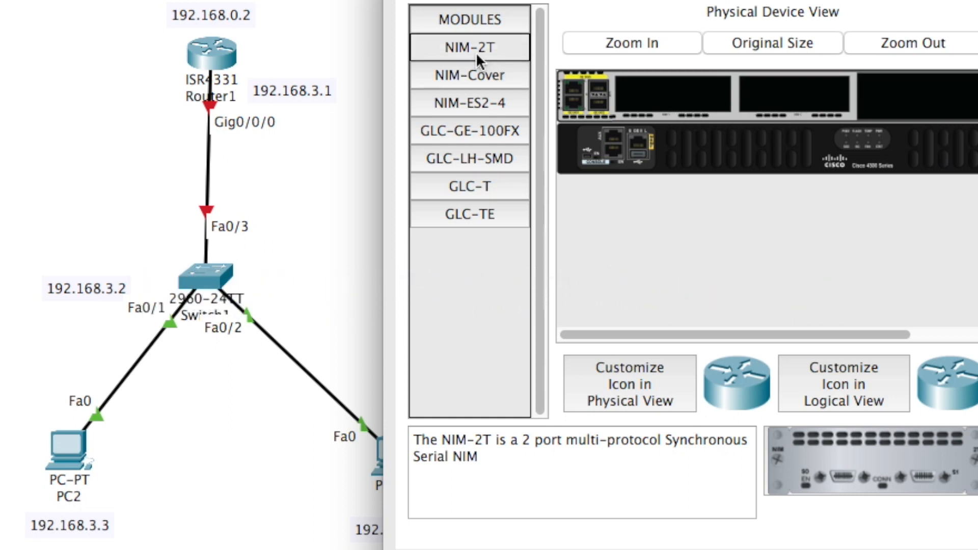
pyautogui.moveTo(463, 44); pyautogui.dragTo(679, 90)
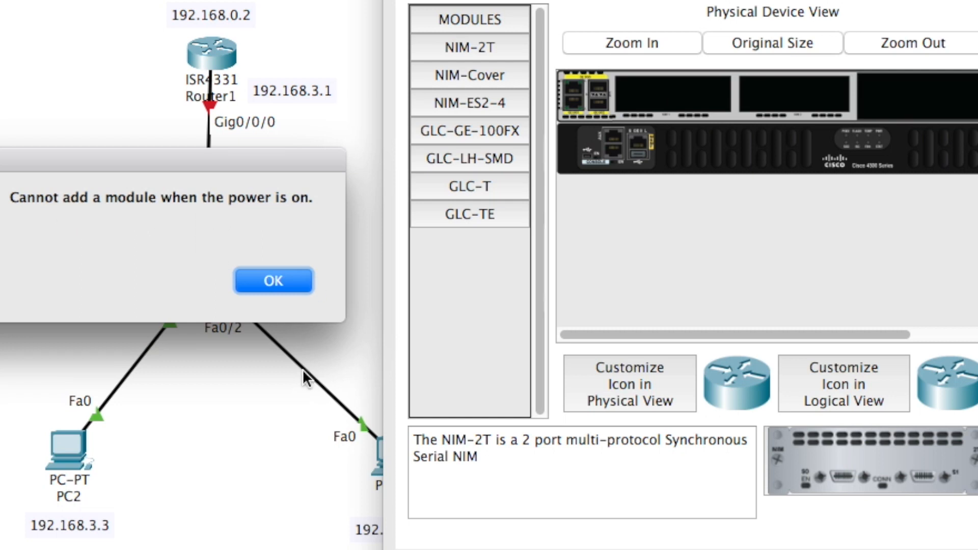
pyautogui.click(282, 279)
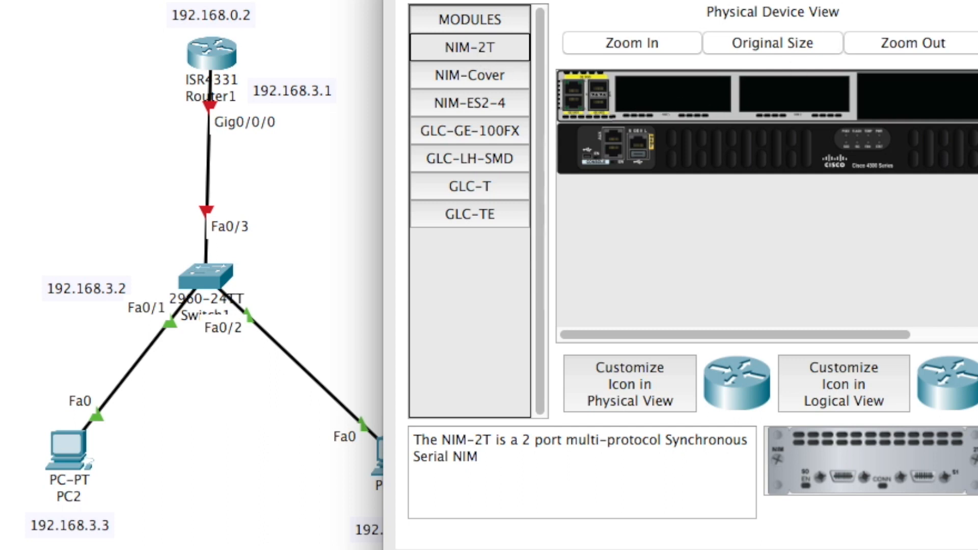
# Power off Router0, install a NIM-2T module in its first empty slot, and power the router back on.
pyautogui.moveTo(702, 2); pyautogui.dragTo(524, 0)
pyautogui.moveTo(840, 119); pyautogui.dragTo(977, 118)
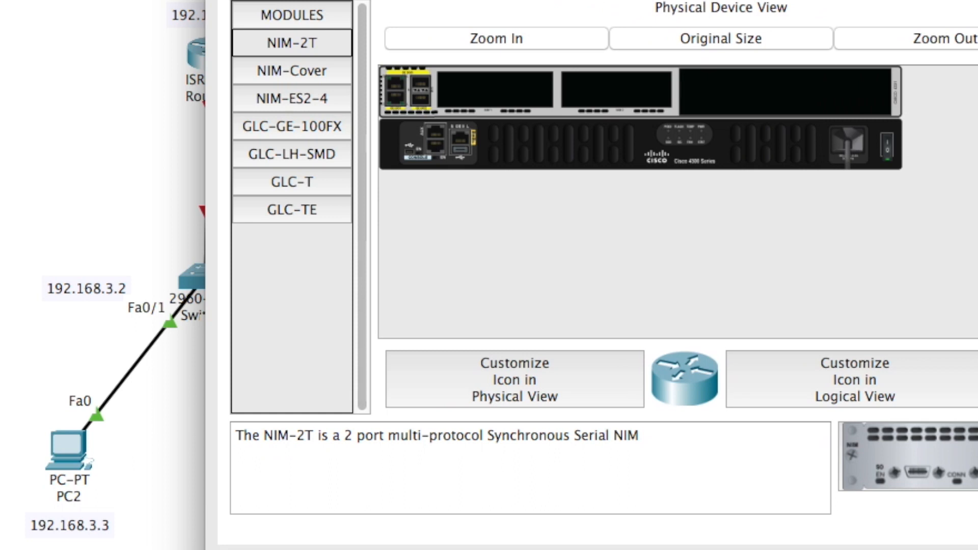
pyautogui.click(887, 149)
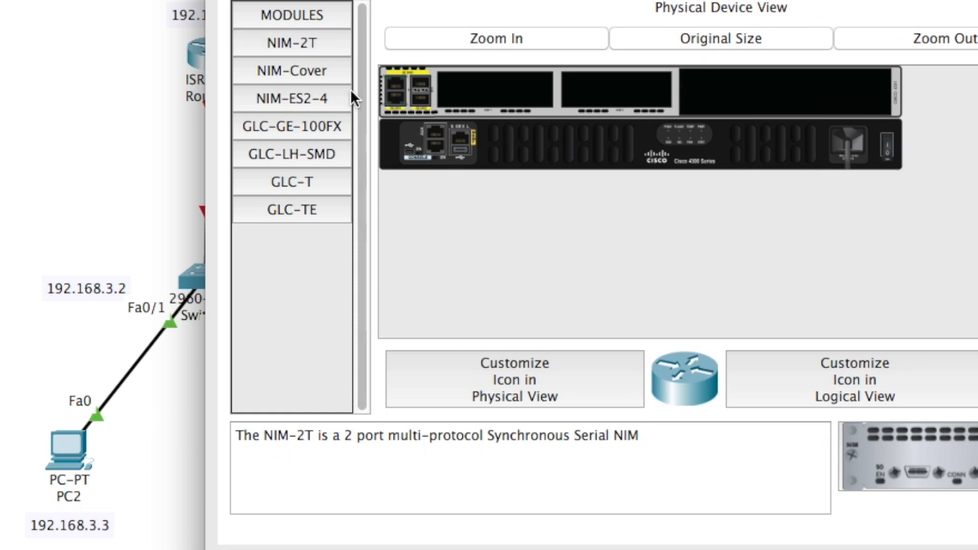
pyautogui.moveTo(294, 50); pyautogui.dragTo(481, 78)
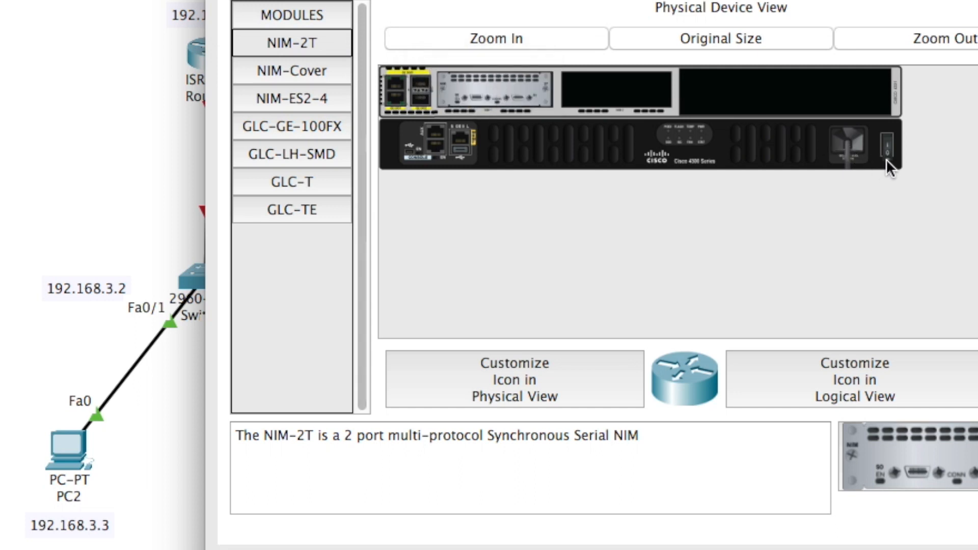
pyautogui.click(889, 144)
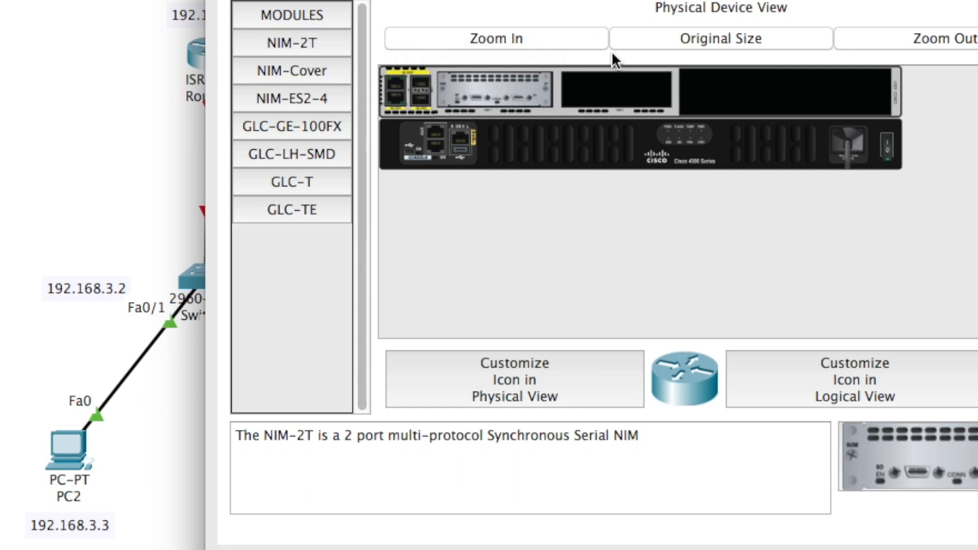
pyautogui.click(382, 1)
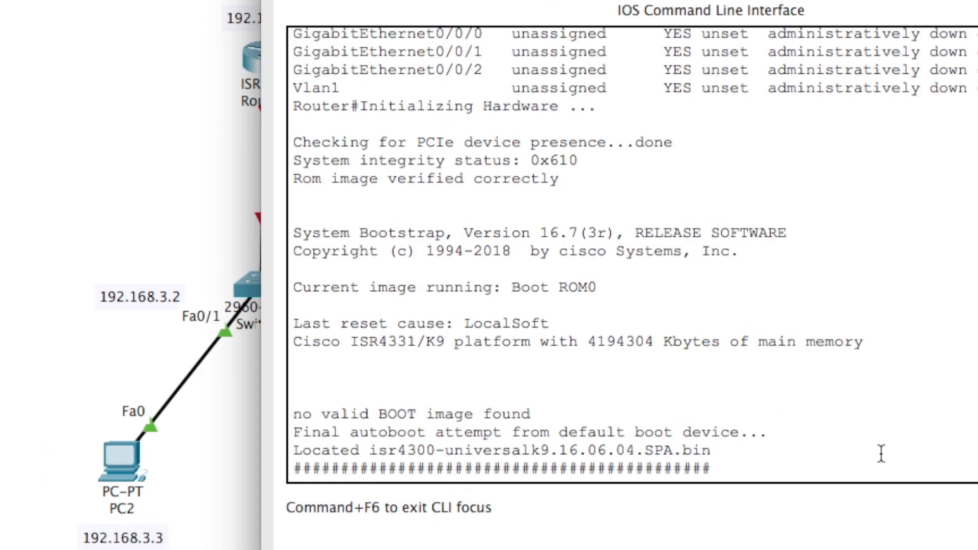
pyautogui.moveTo(409, 0); pyautogui.dragTo(0, 91)
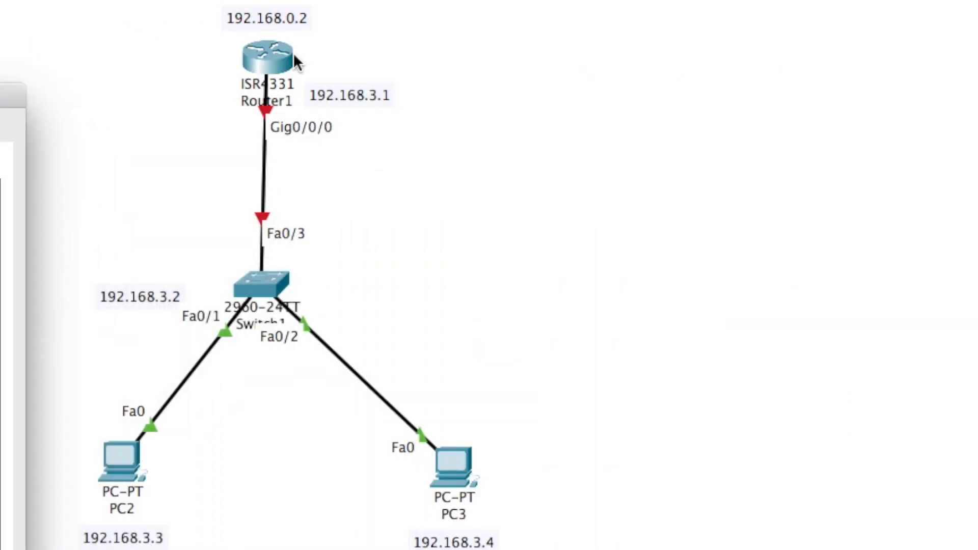
# Power off Router1, install a NIM-2T module in its first empty slot, and power the router back on.
pyautogui.click(293, 59)
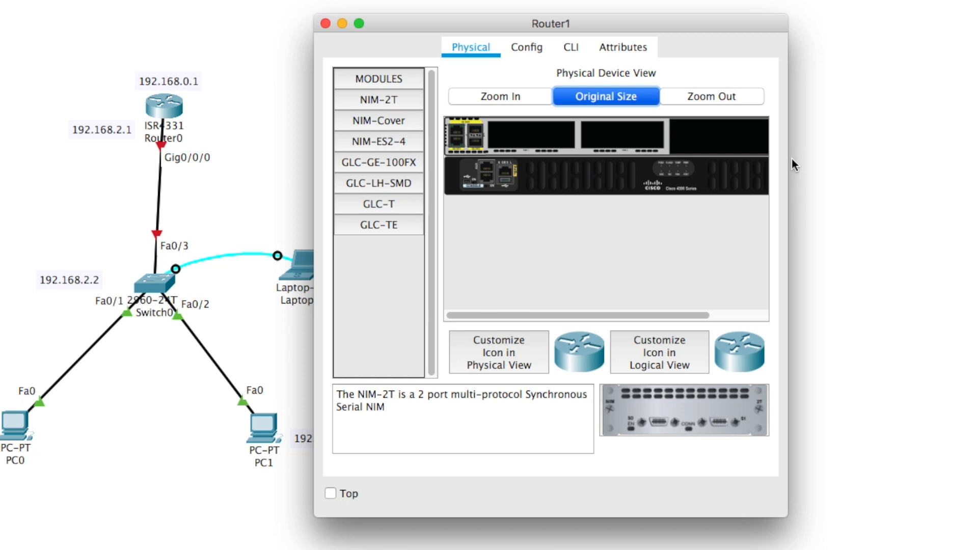
pyautogui.moveTo(792, 158); pyautogui.dragTo(977, 158)
pyautogui.click(827, 182)
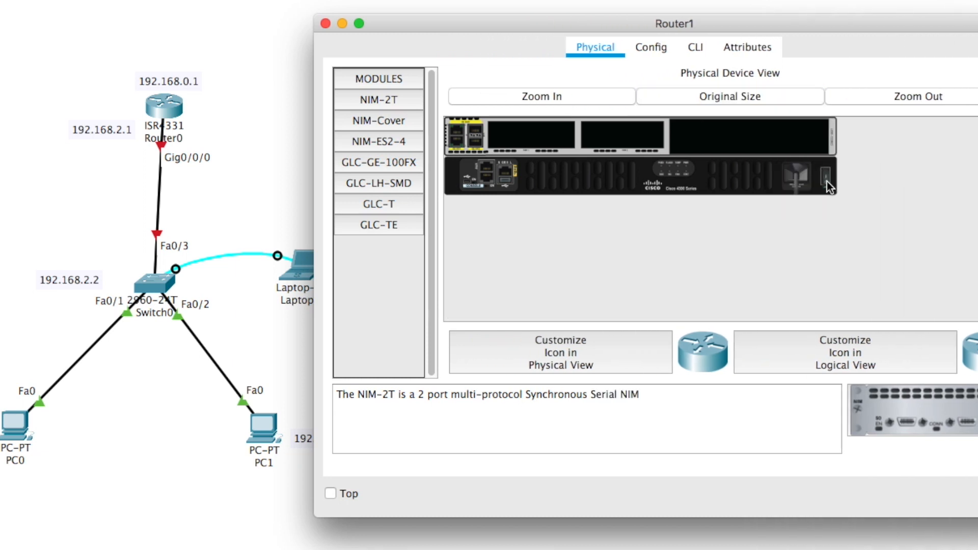
pyautogui.moveTo(372, 98); pyautogui.dragTo(534, 136)
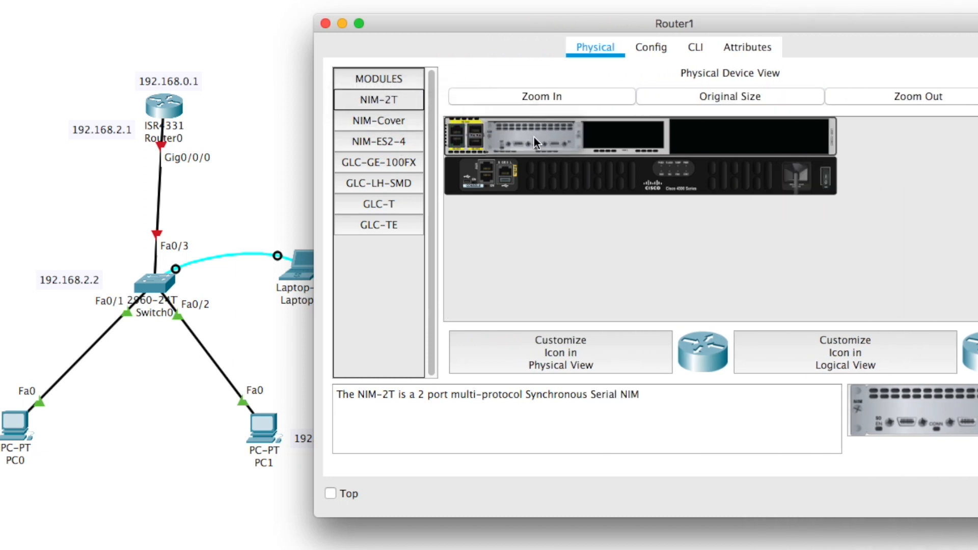
pyautogui.click(826, 178)
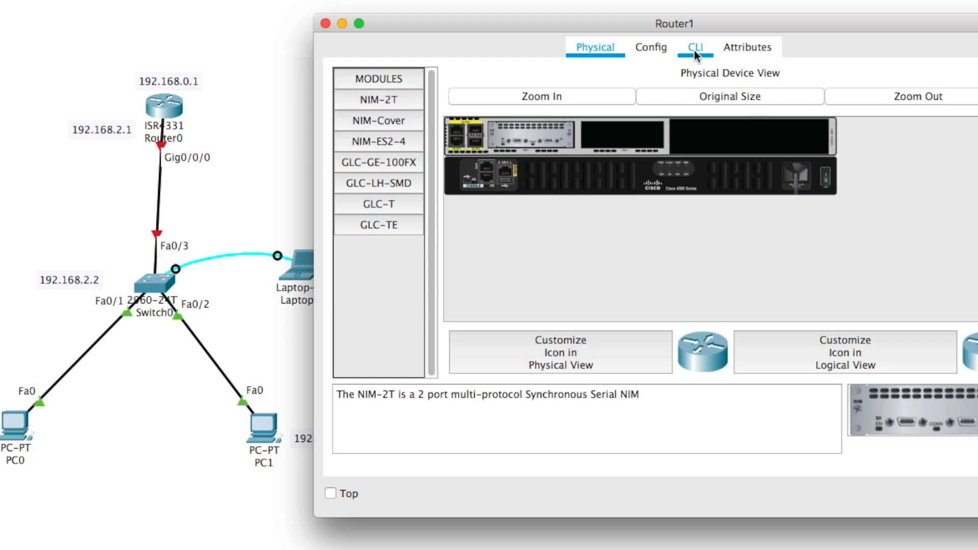
pyautogui.click(694, 48)
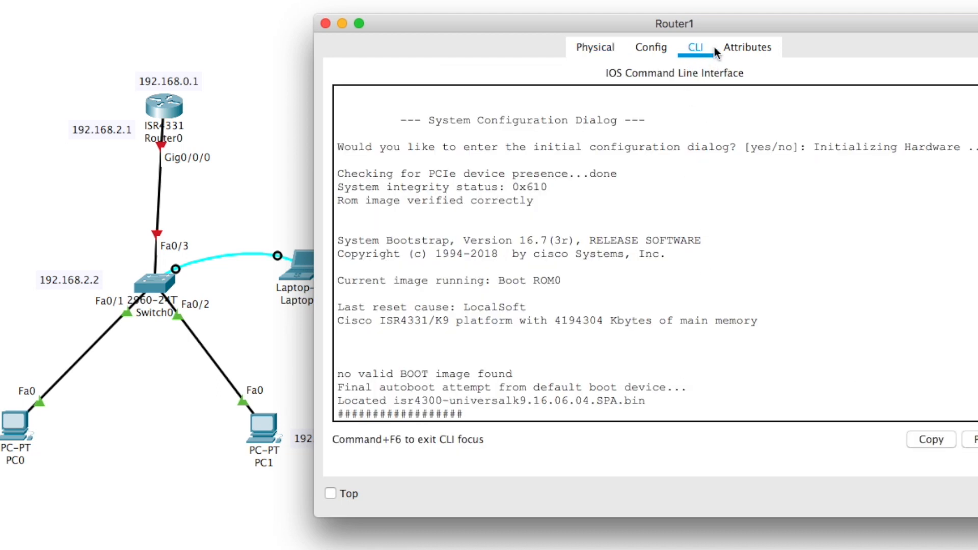
pyautogui.moveTo(767, 28); pyautogui.dragTo(977, 36)
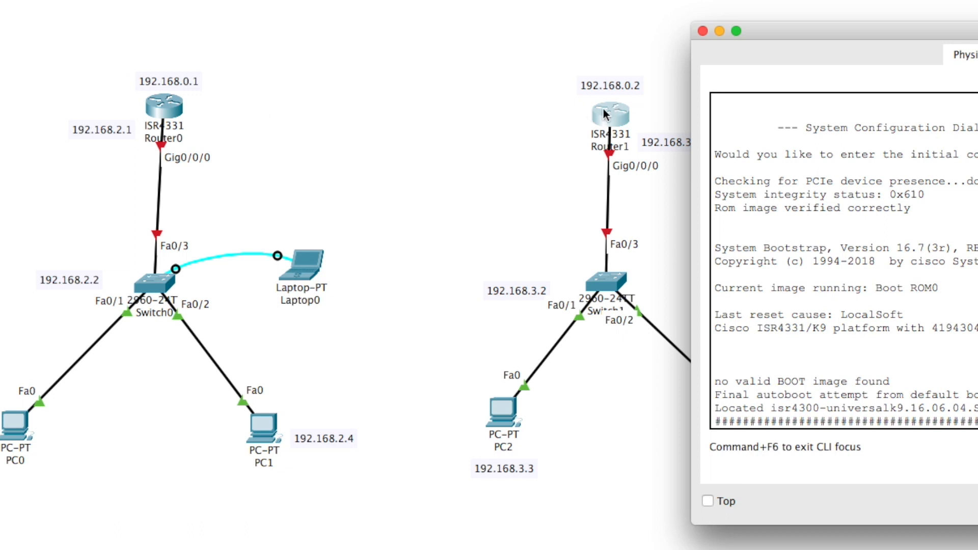
pyautogui.moveTo(831, 43); pyautogui.dragTo(914, 47)
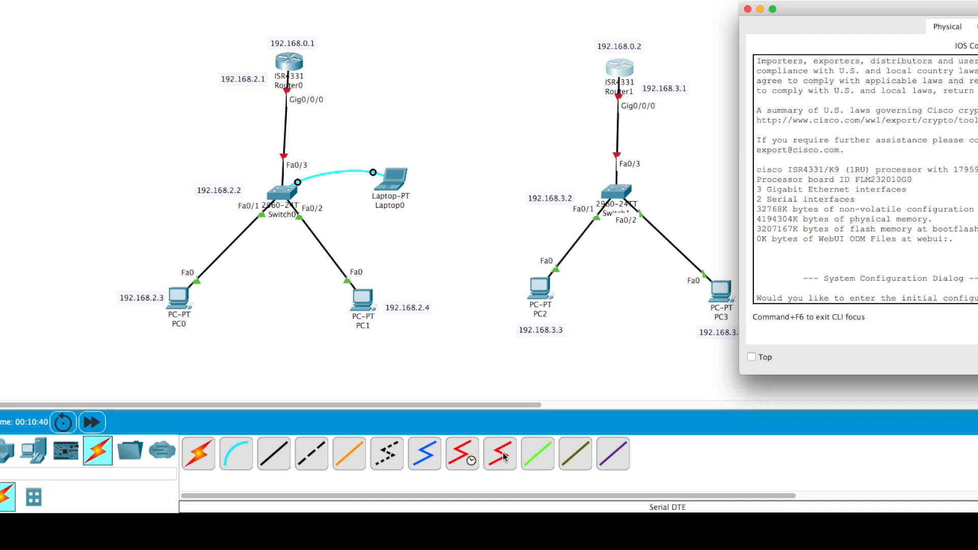
# Connect Router0's Serial0/1/0 port to Router1's Serial0/1/0 port with a Serial DCE cable, starting from Router0.
pyautogui.click(461, 451)
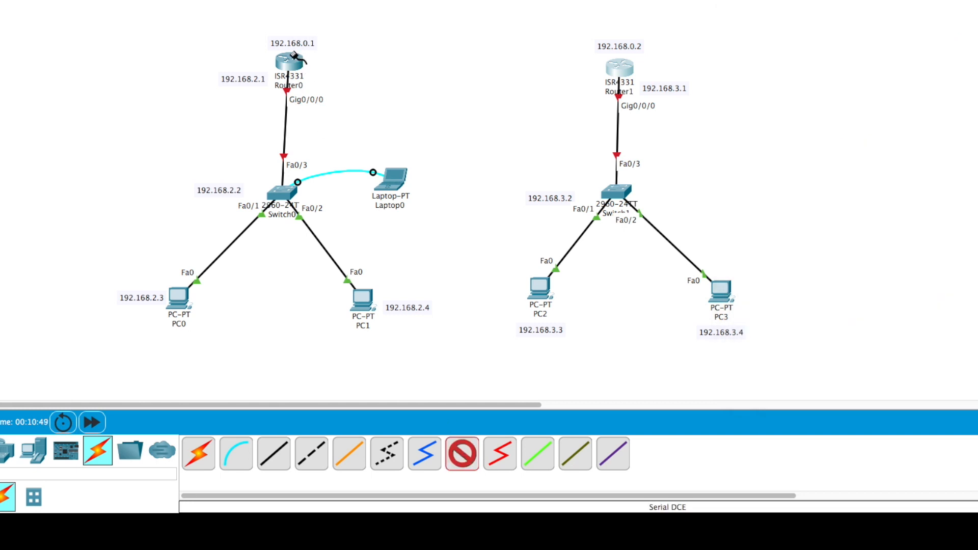
pyautogui.click(295, 56)
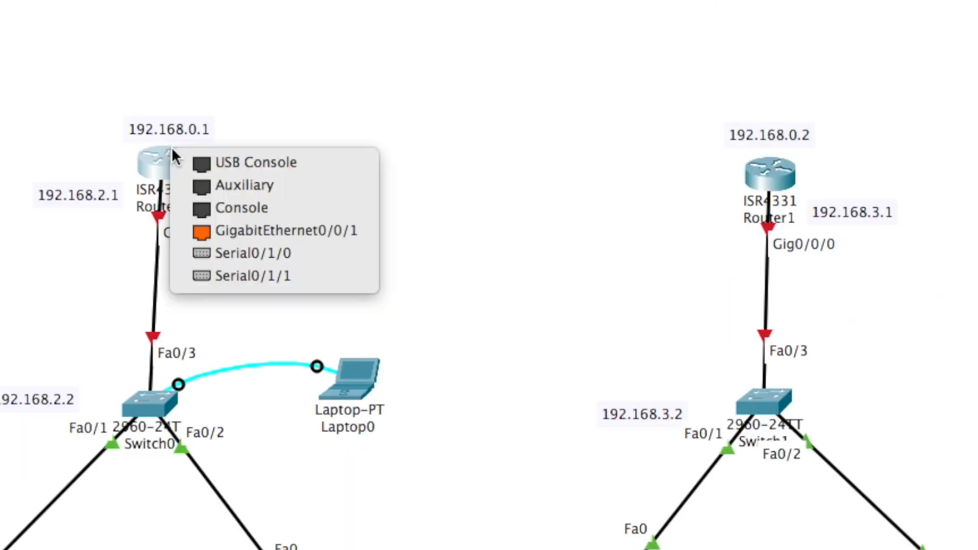
pyautogui.click(267, 255)
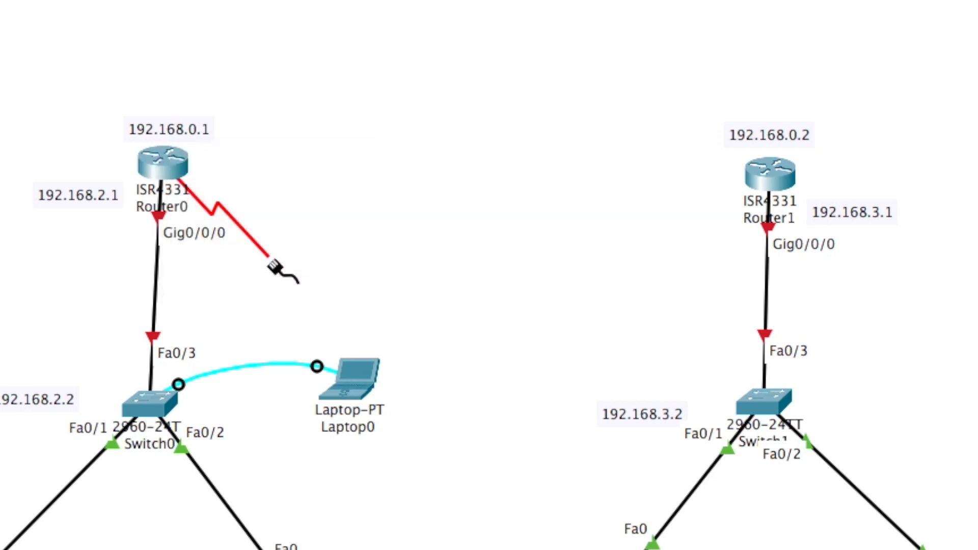
pyautogui.click(769, 177)
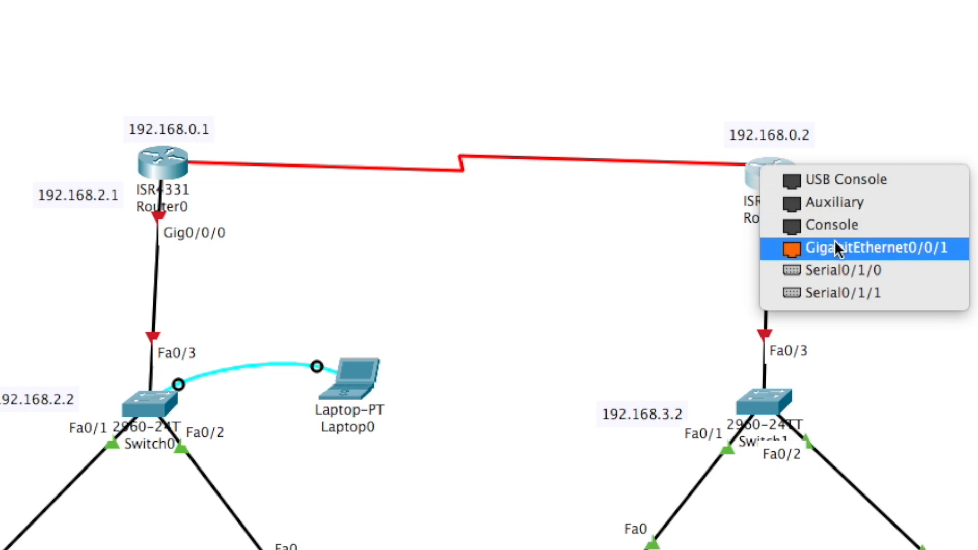
pyautogui.click(835, 268)
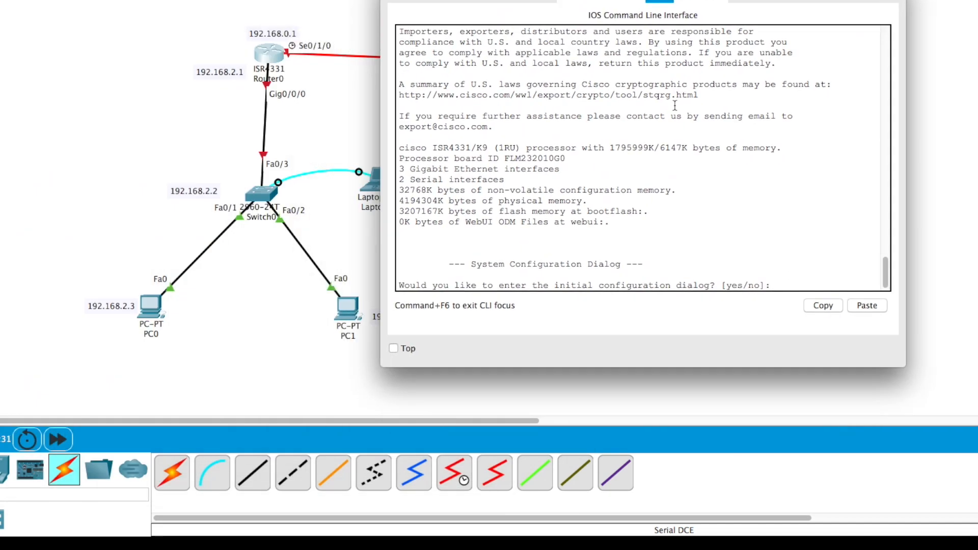
# Decline Router0's initial configuration dialog and enter global configuration mode through privileged mode.
pyautogui.click(644, 229)
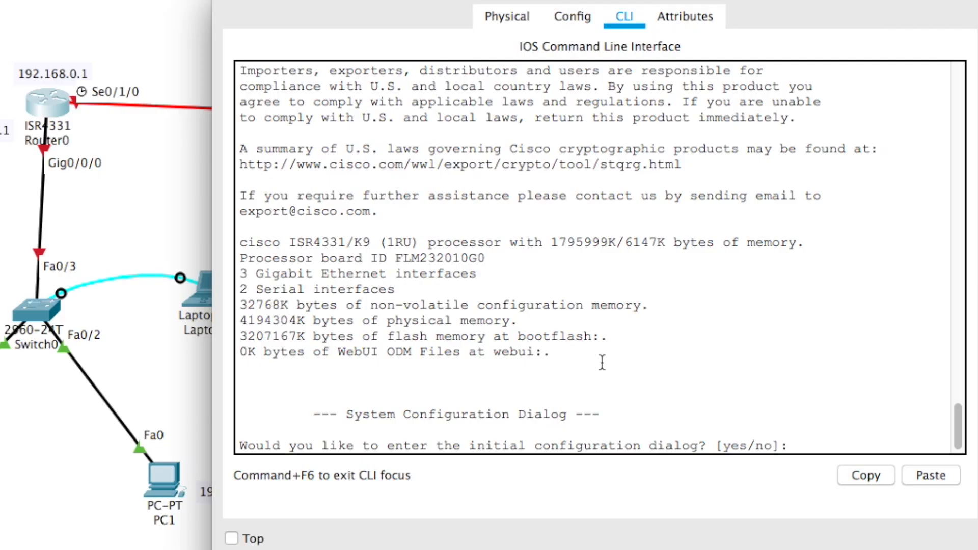
pyautogui.write('n')
pyautogui.press('Return')
pyautogui.press('Return')
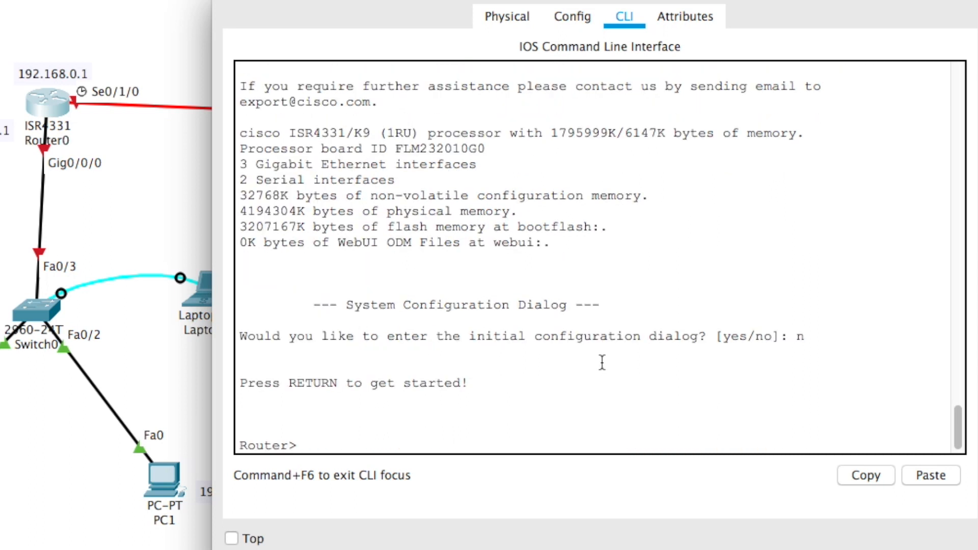
pyautogui.write('enable')
pyautogui.press('Return')
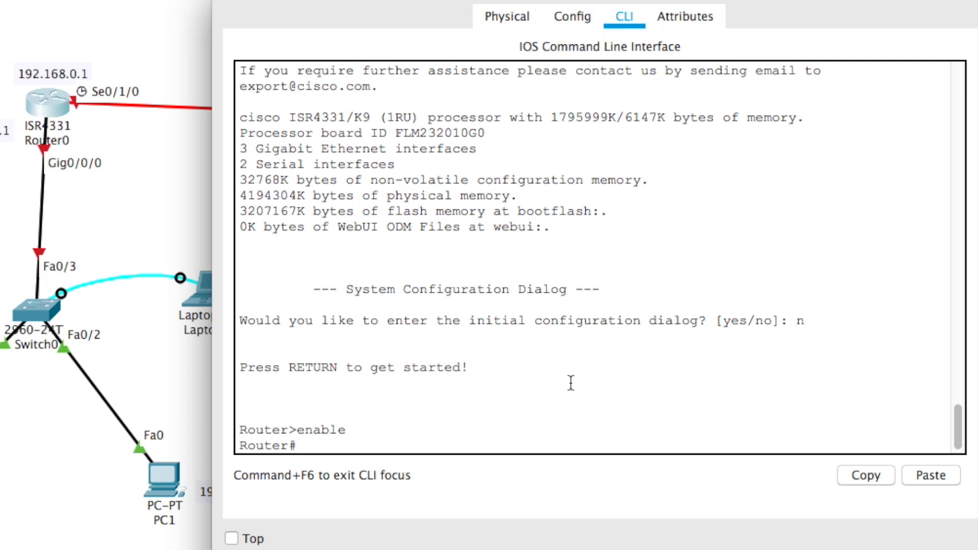
pyautogui.write('config t')
pyautogui.press('Return')
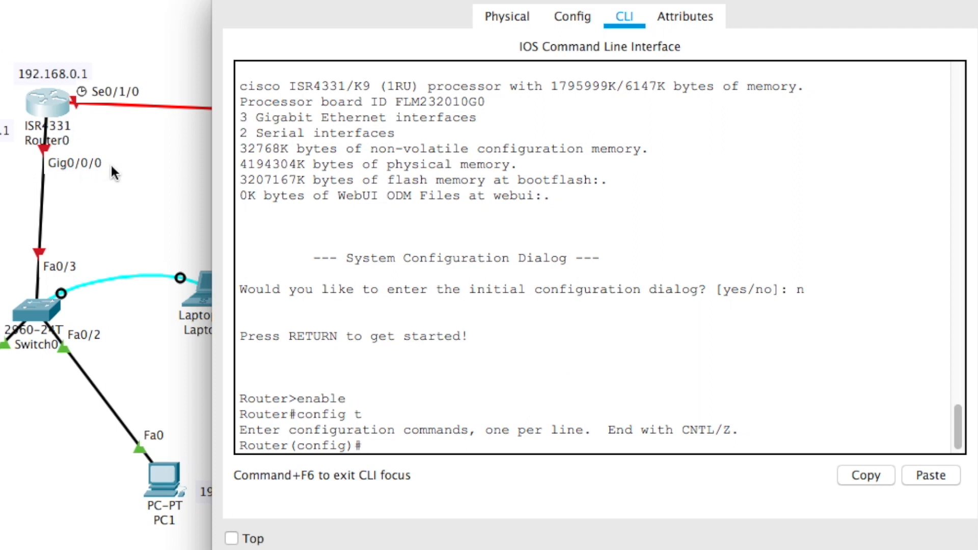
# Assign IP address 192.168.2.1 with mask 255.255.255.0 to Router0's gig0/0/0 interface.
pyautogui.write('int gig0/0/0')
pyautogui.press('Return')
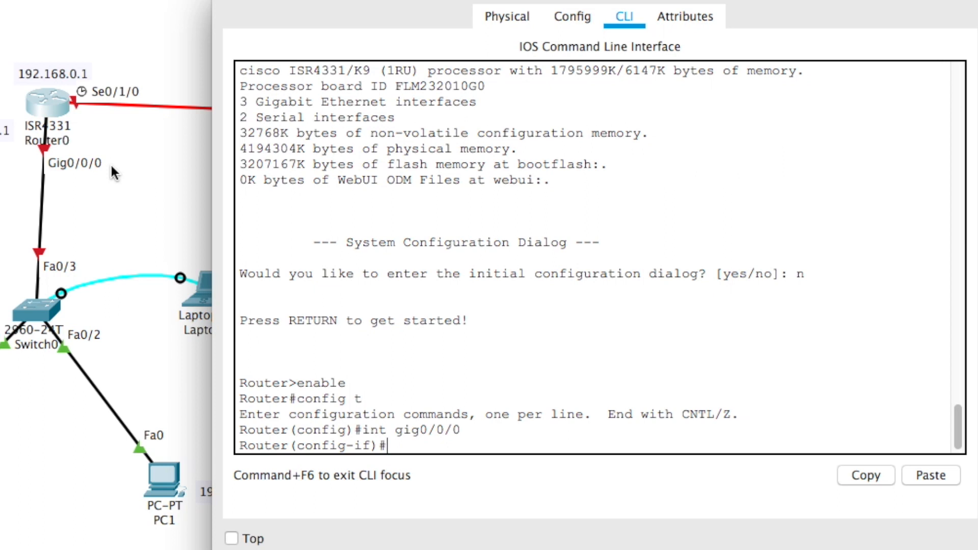
pyautogui.write('ip address 192')
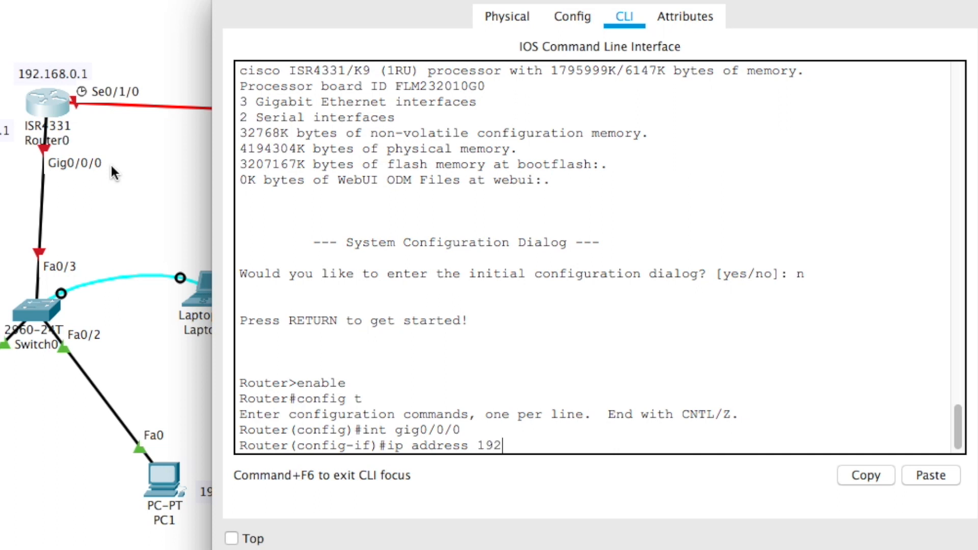
pyautogui.write('.168.2.1 255.255.255.')
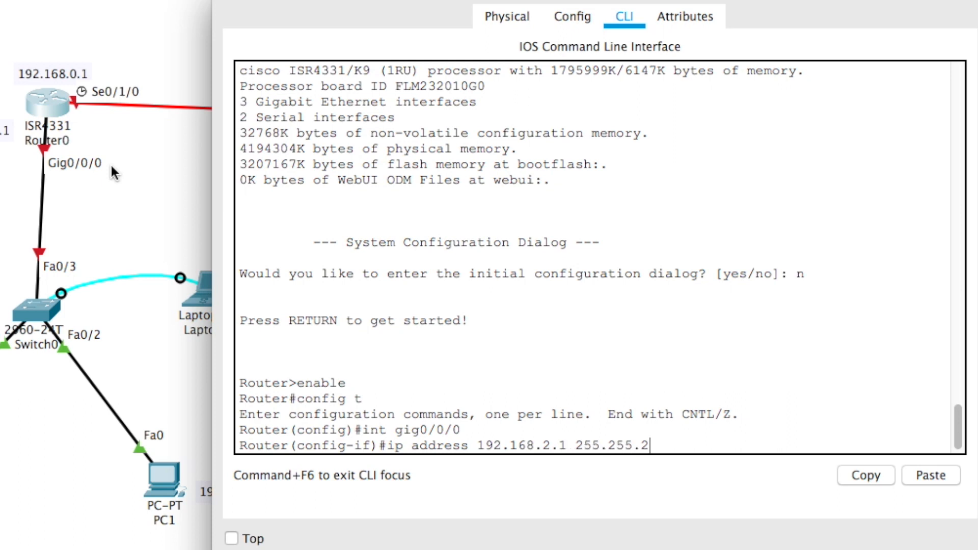
pyautogui.write('0')
pyautogui.press('Return')
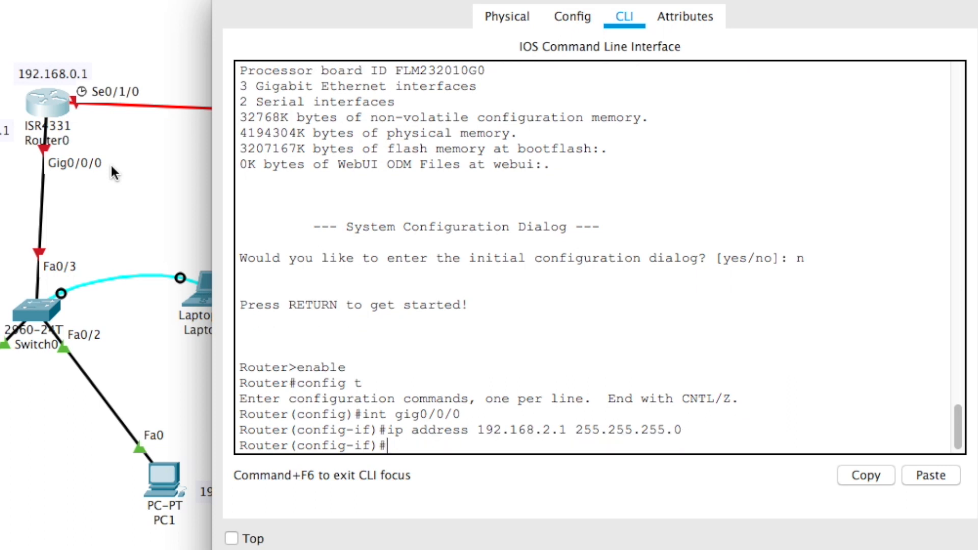
# Bring up Router0's gig0/0/0 interface with no shut and return to global configuration mode.
pyautogui.write('no shut')
pyautogui.press('Return')
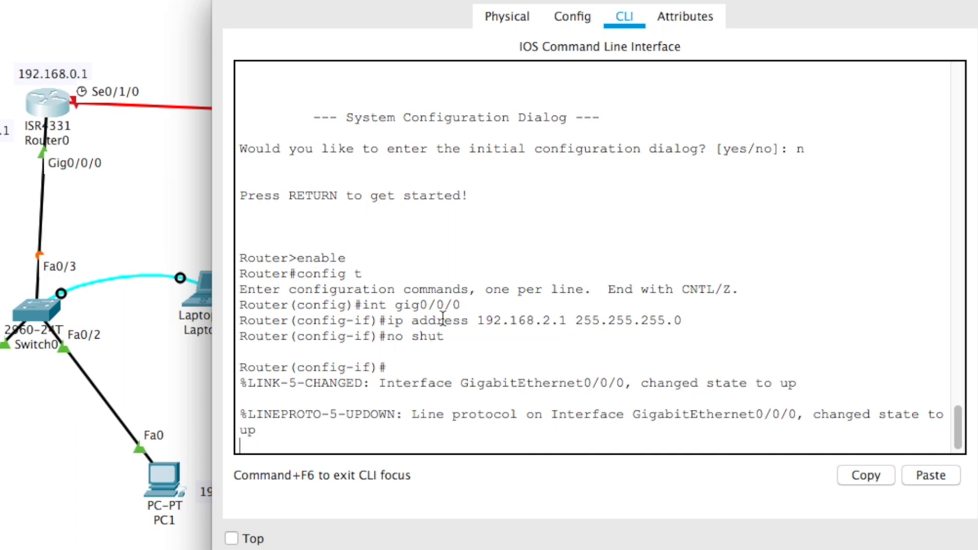
pyautogui.press('Return')
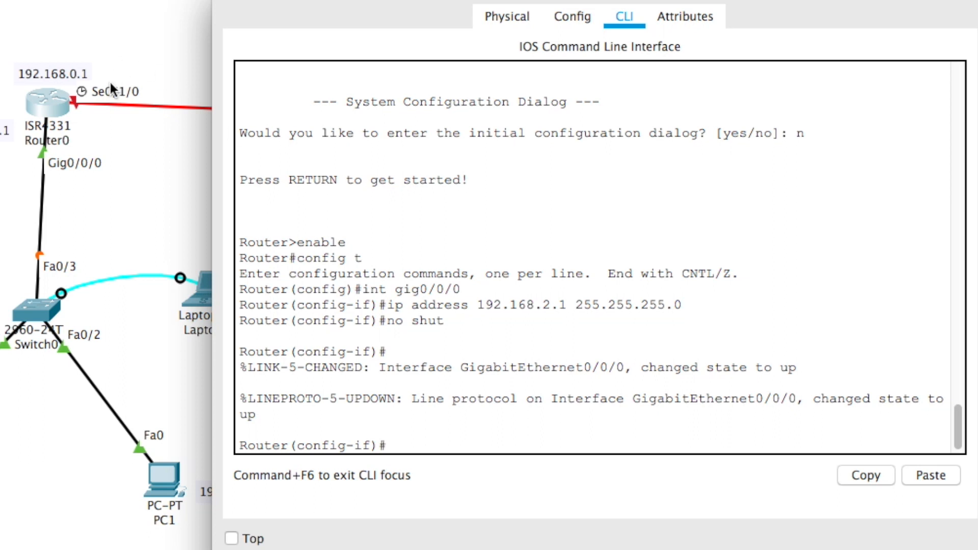
pyautogui.write('exit')
pyautogui.press('Return')
# Assign IP address 192.168.0.1 with mask 255.255.255.0 to Router0's se0/1/0 interface and enable it with no shut.
pyautogui.write('int se')
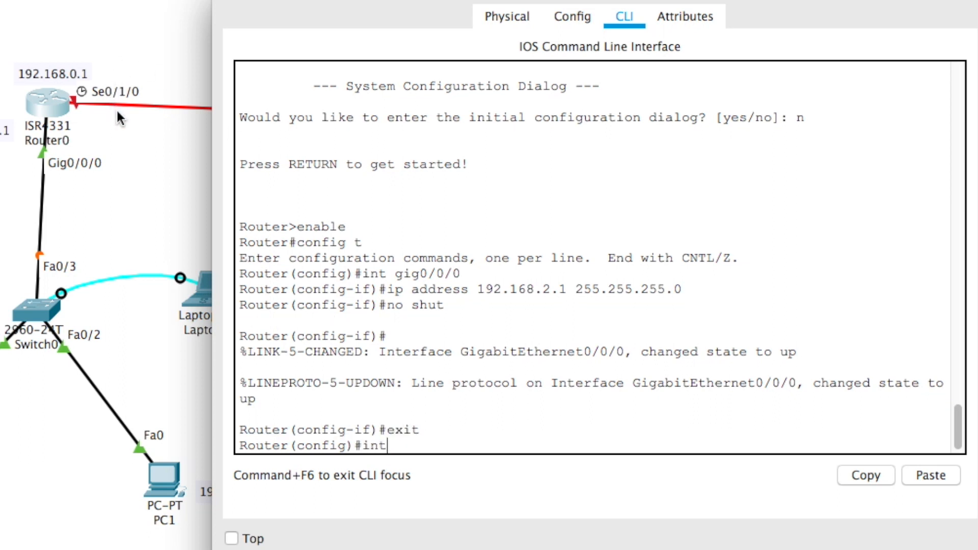
pyautogui.write('0/1/0')
pyautogui.press('Return')
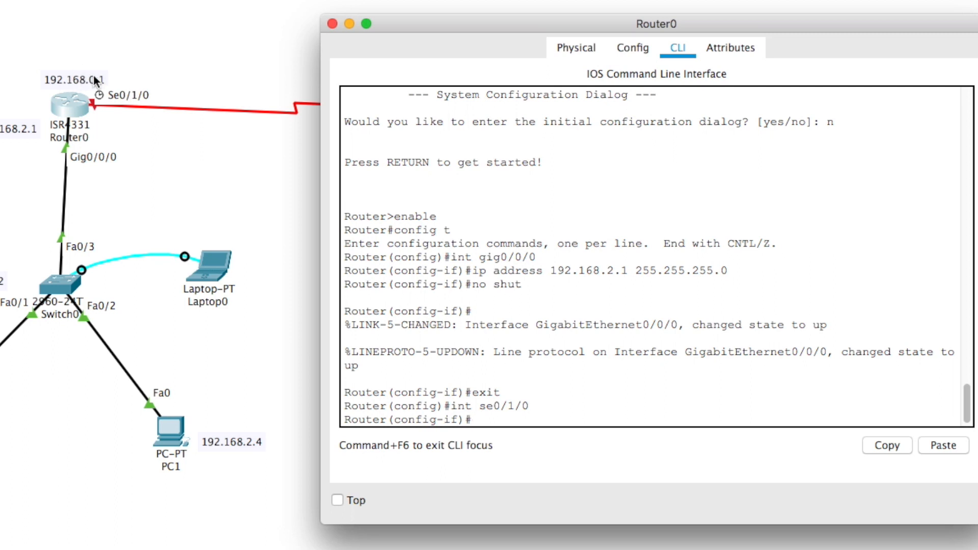
pyautogui.write('ip address 192')
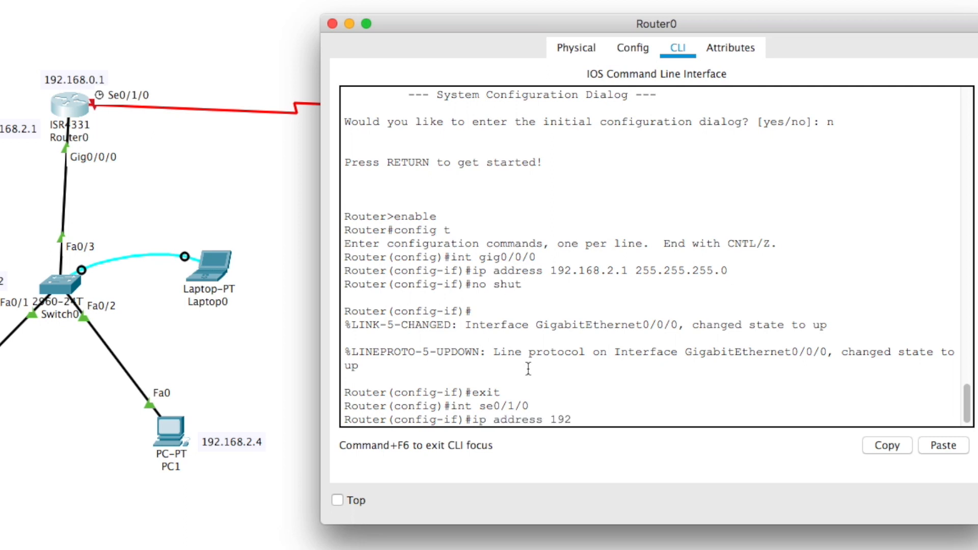
pyautogui.write('.168.0.1 255.255.255.0')
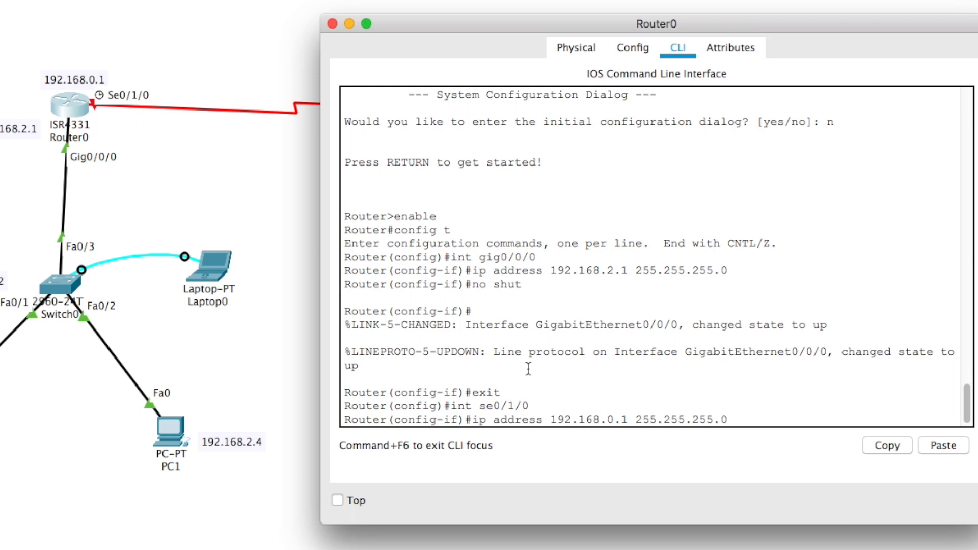
pyautogui.press('Return')
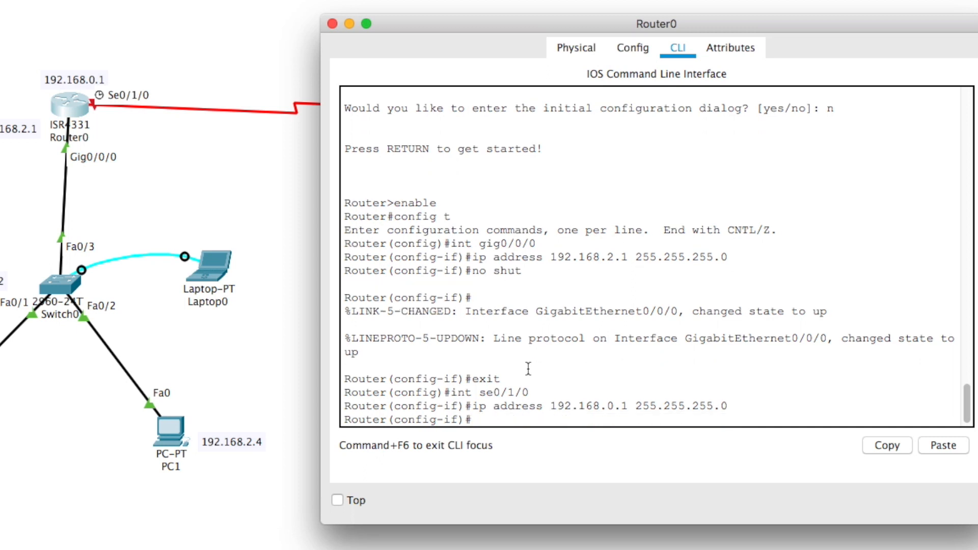
pyautogui.write('no shut')
pyautogui.press('Return')
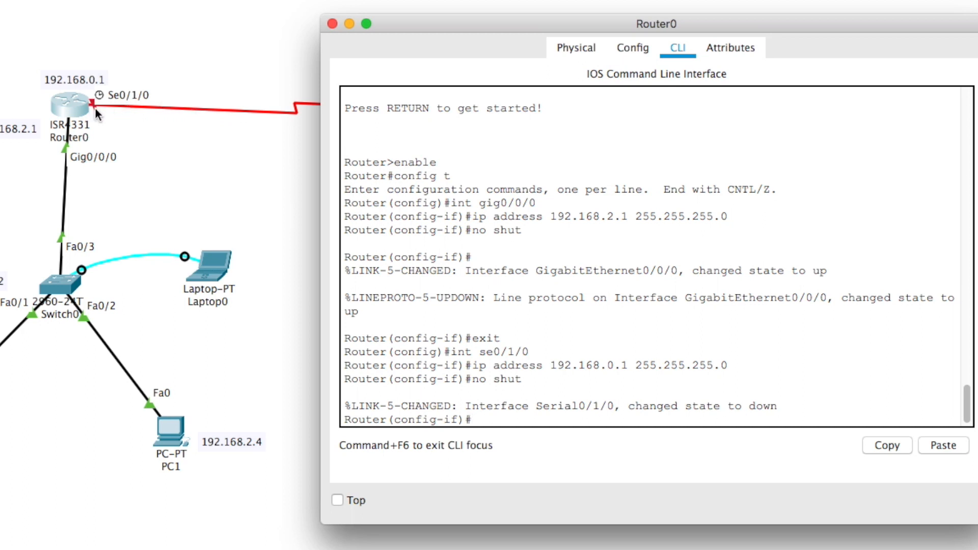
# Assign IP address 192.168.0.2 with mask 255.255.255.0 to Router1's se0/1/0 interface and enable it with no shut.
pyautogui.moveTo(544, 24); pyautogui.dragTo(548, 195)
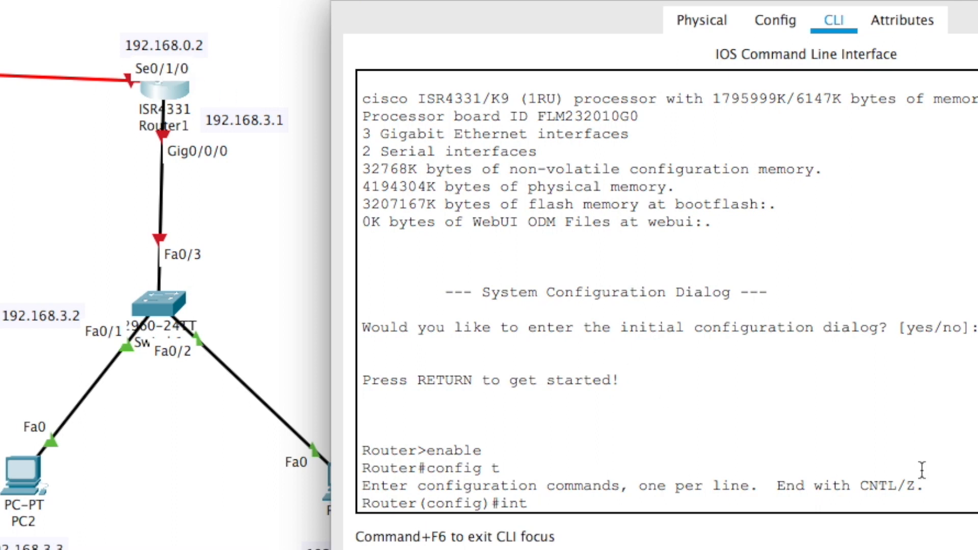
pyautogui.write('se0/1/0')
pyautogui.press('Return')
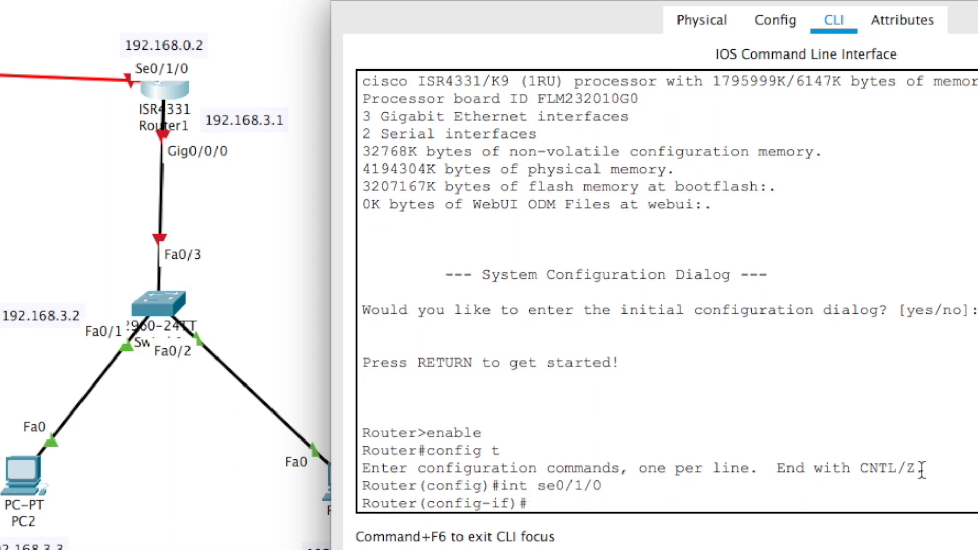
pyautogui.write('ip address 1')
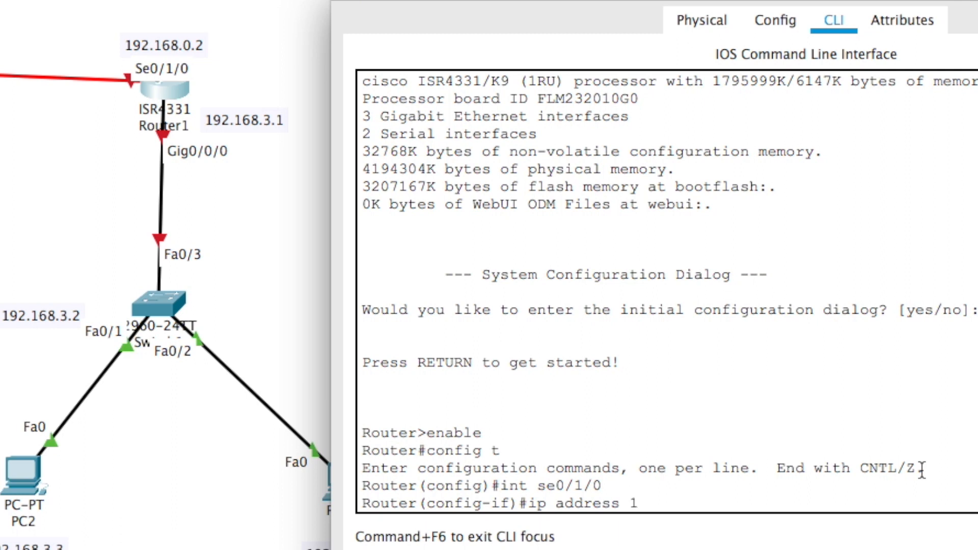
pyautogui.write('92.168.0.2 2')
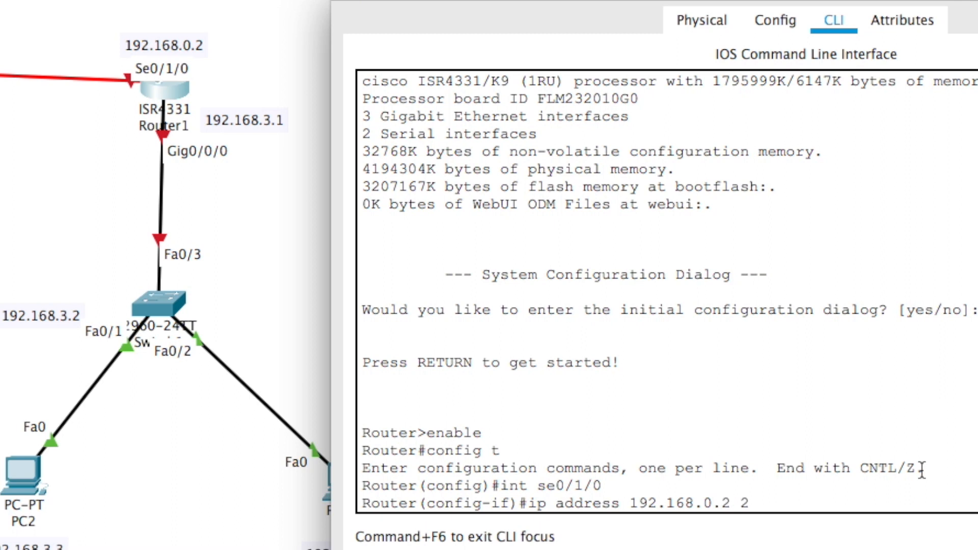
pyautogui.write('55.2')
pyautogui.write('.255.255.0')
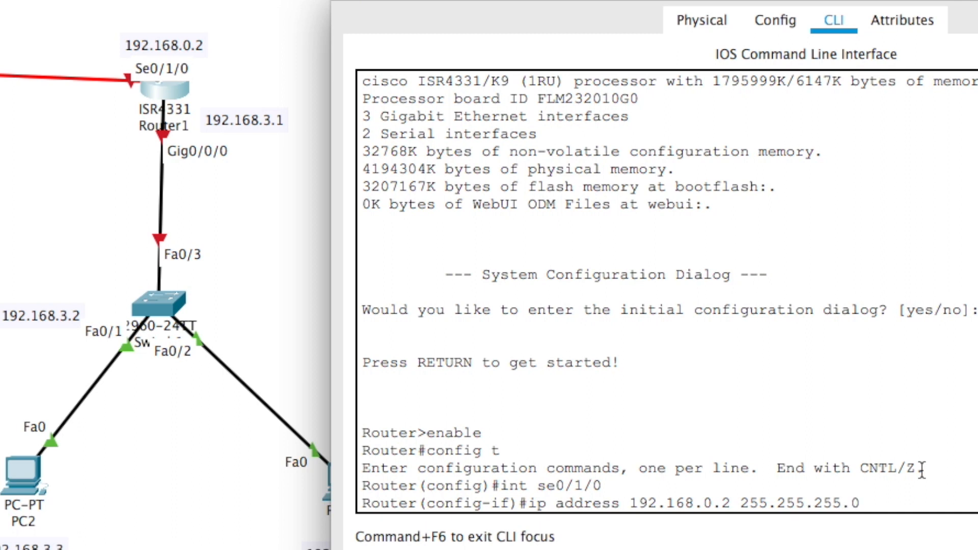
pyautogui.press('Return')
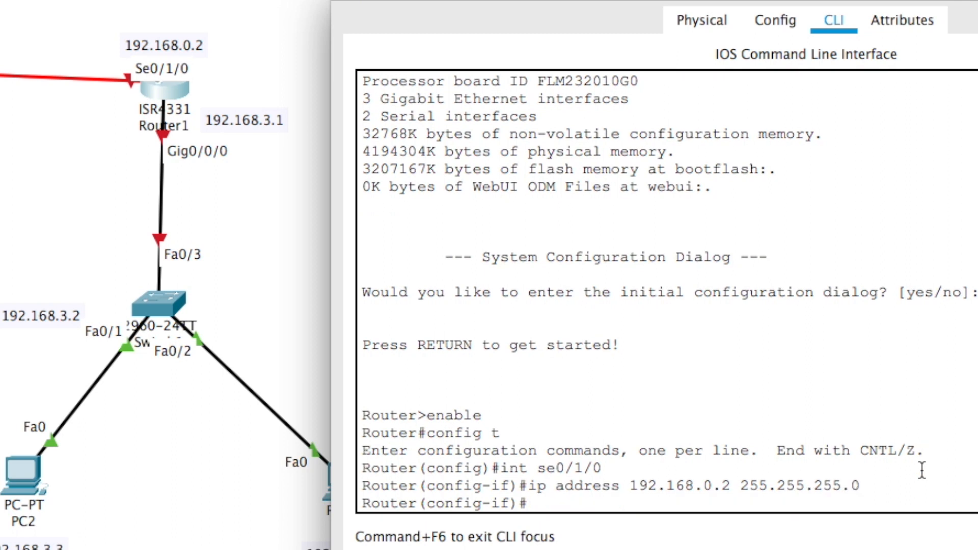
pyautogui.write('no shut')
pyautogui.press('Return')
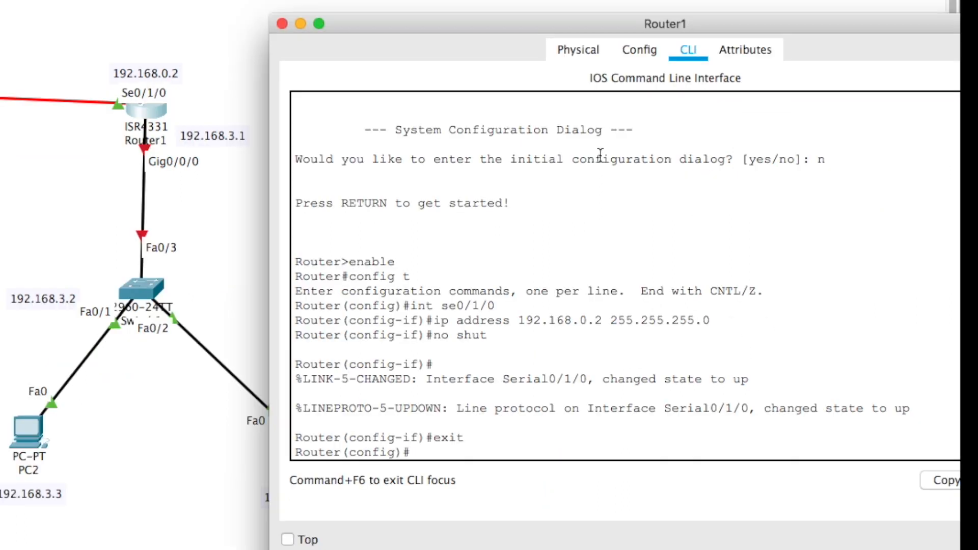
# Assign IP address 192.168.3.1 with mask 255.255.255.0 to Router1's gig0/0/0 interface and enable it with no shut.
pyautogui.write('int gig0/0/0')
pyautogui.press('Return')
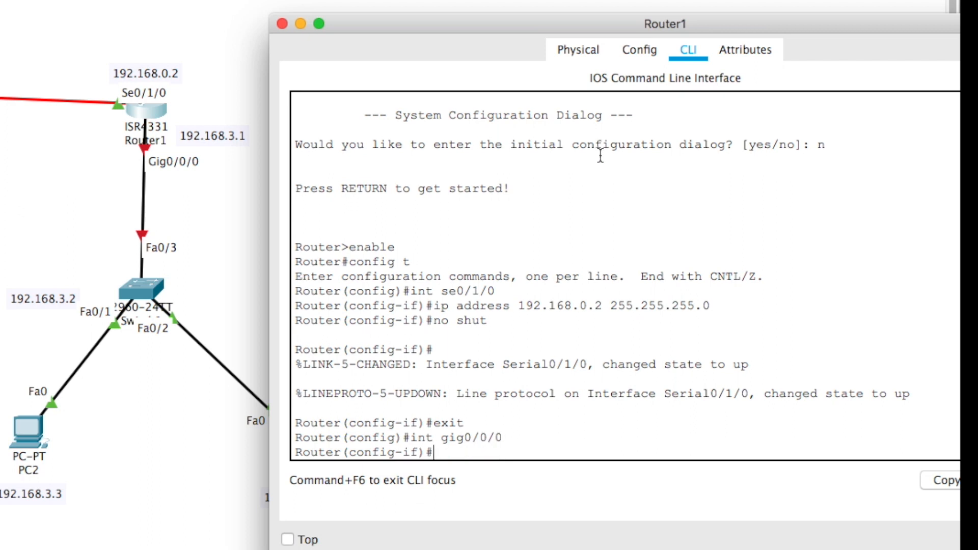
pyautogui.write('ip address')
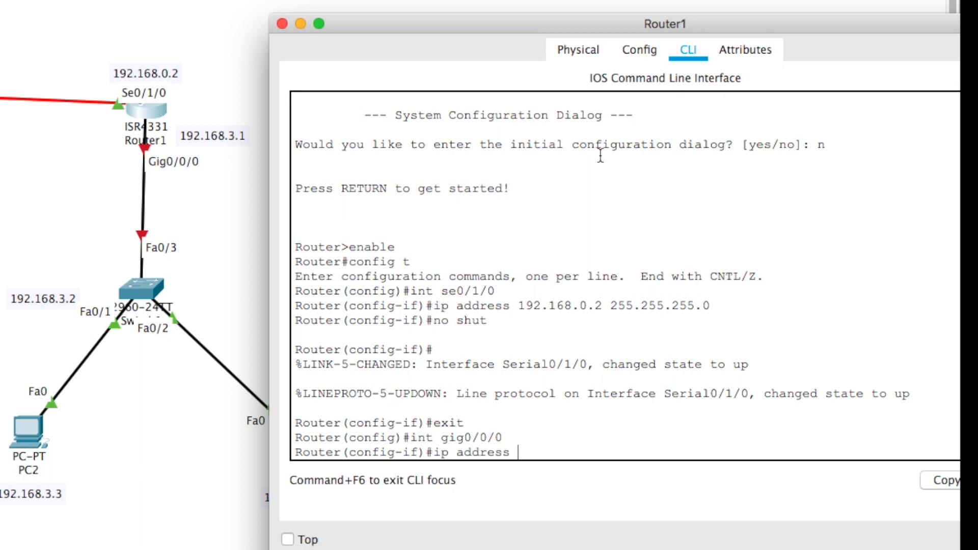
pyautogui.write(' 192.168.3.1 255.255')
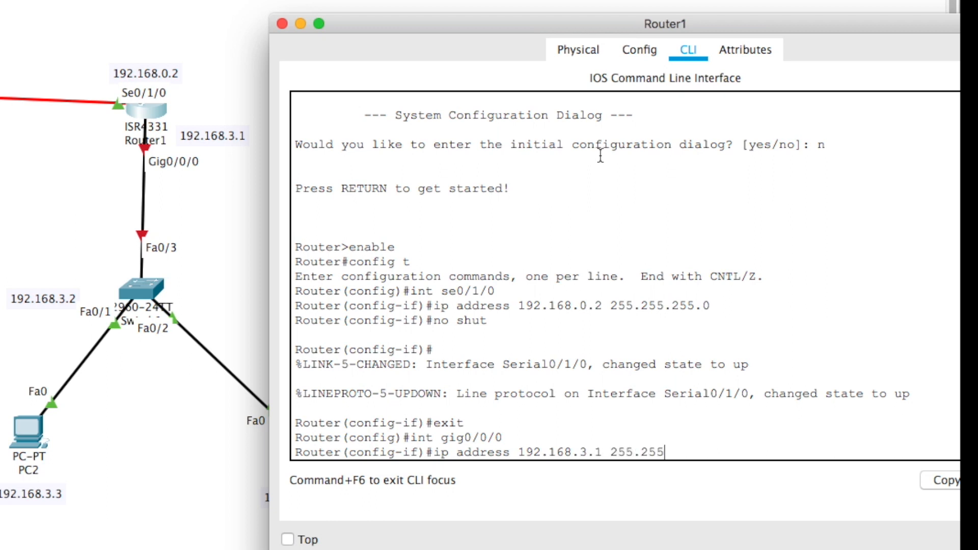
pyautogui.write('.255.0')
pyautogui.press('Return')
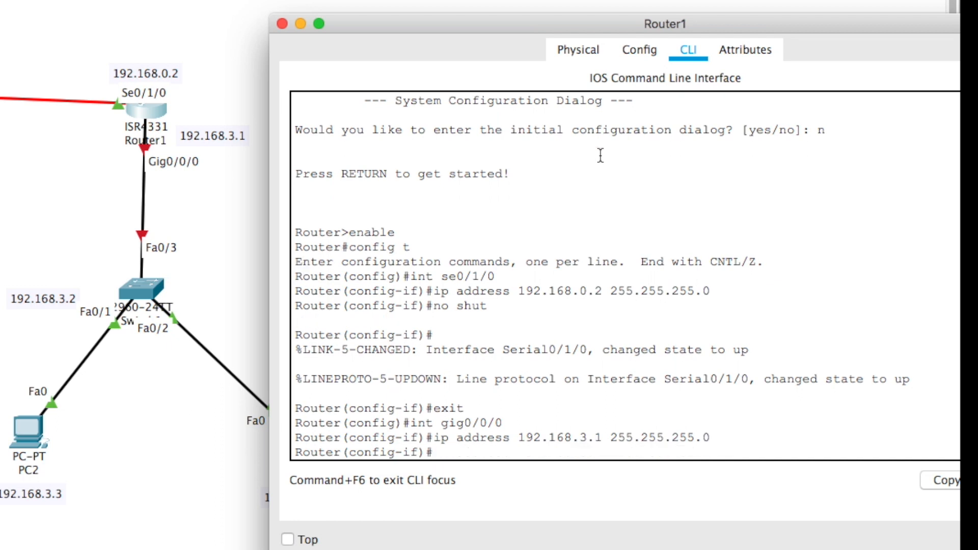
pyautogui.write('no shut')
pyautogui.press('Return')
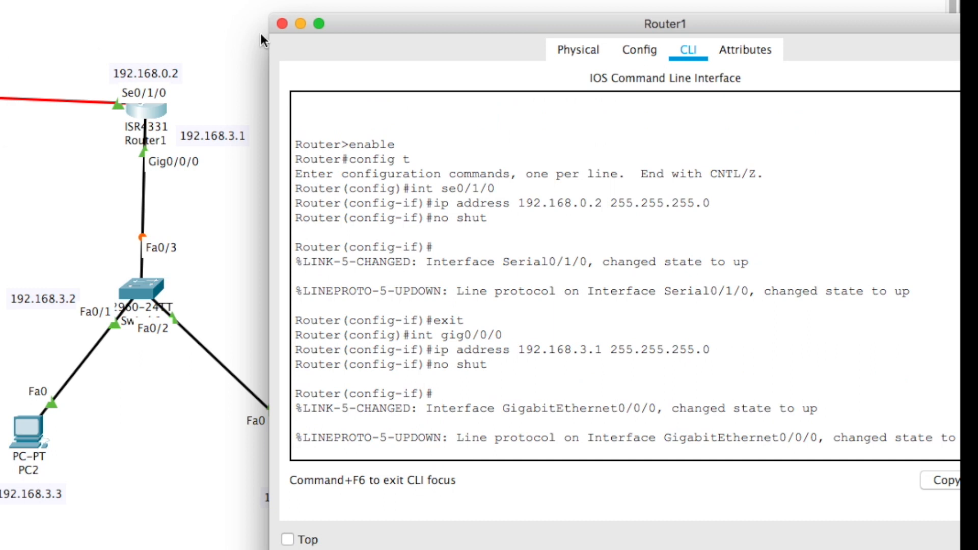
# Open Switch1's command line and enter global configuration mode through privileged mode.
pyautogui.moveTo(358, 23); pyautogui.dragTo(372, 19)
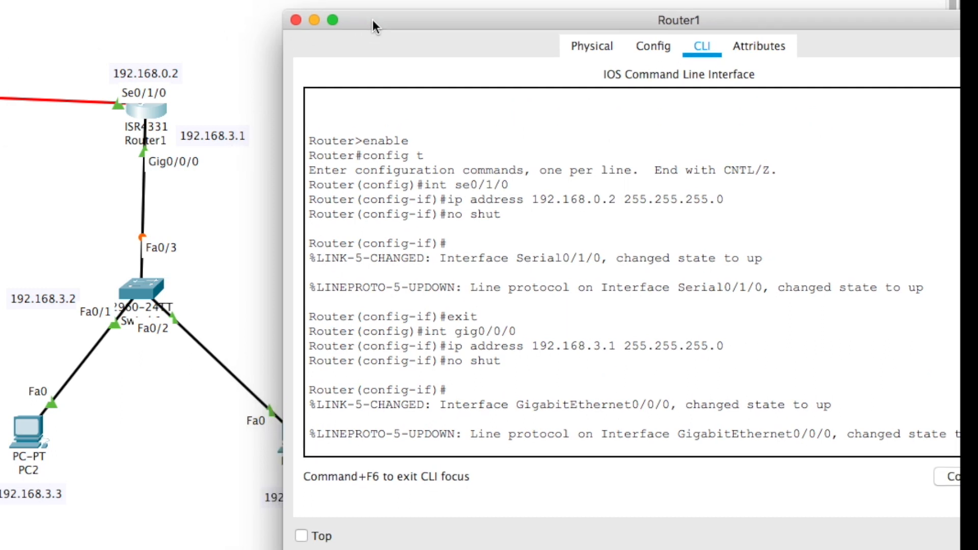
pyautogui.click(139, 290)
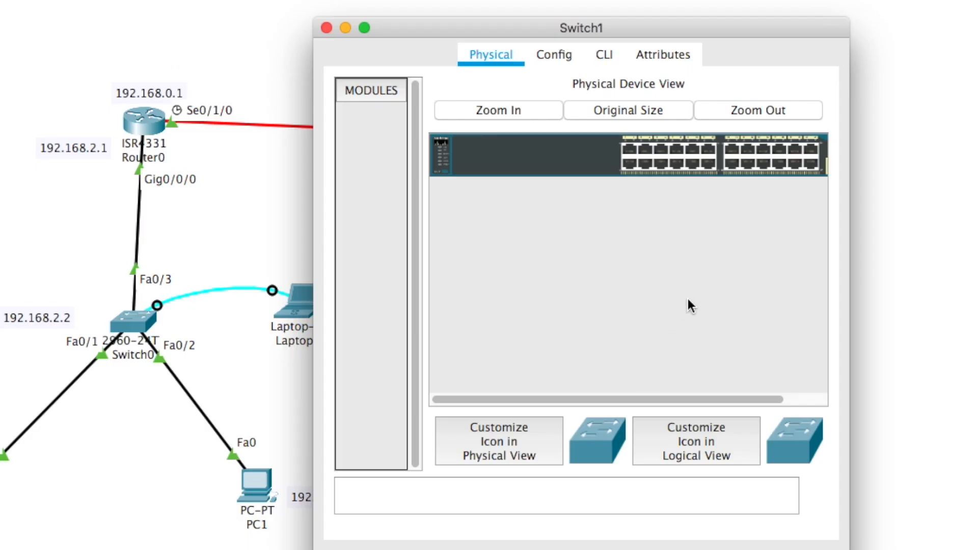
pyautogui.click(593, 57)
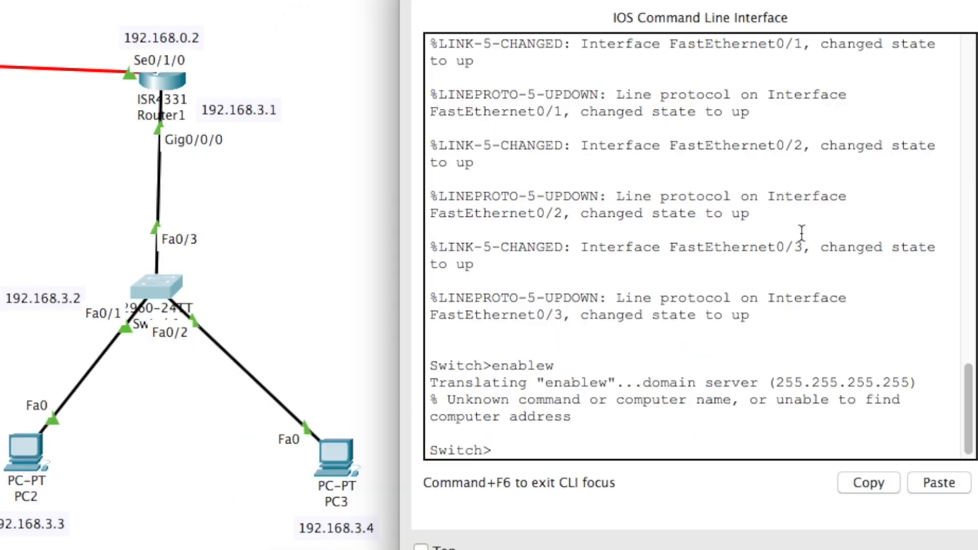
pyautogui.write('enable')
pyautogui.press('Return')
pyautogui.write('config')
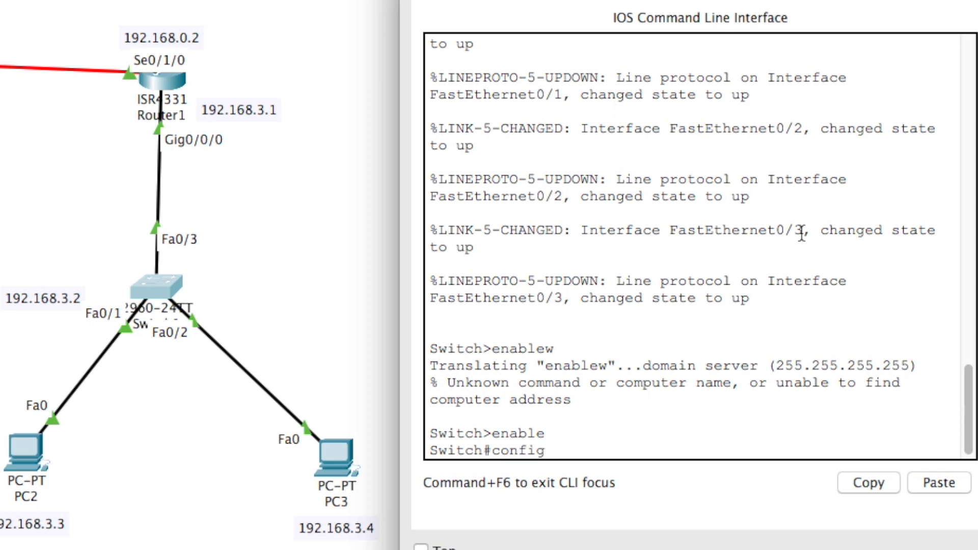
pyautogui.write(' t')
pyautogui.press('Return')
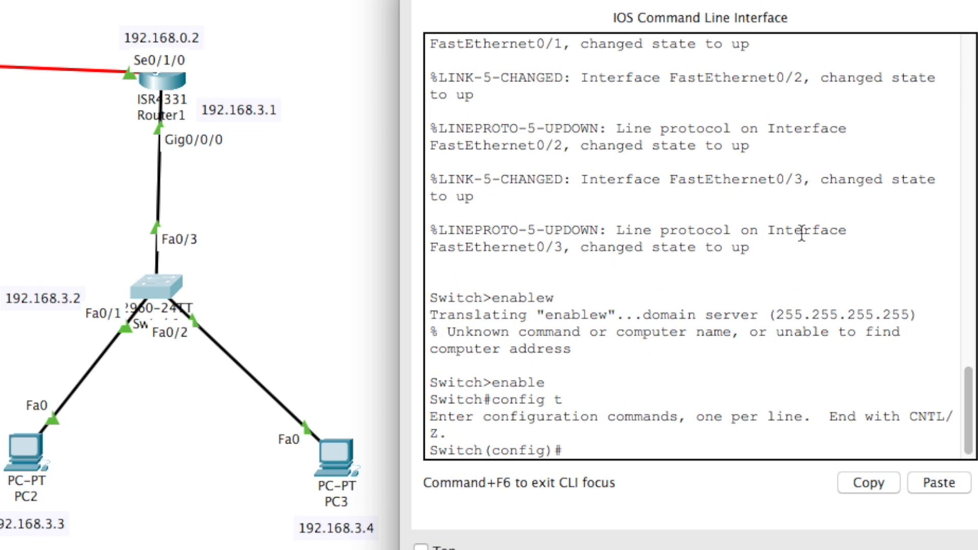
# Assign IP address 192.168.3.2 with mask 255.255.255.0 to Switch1's VLAN 1 interface and enable it with no shut.
pyautogui.write('int v')
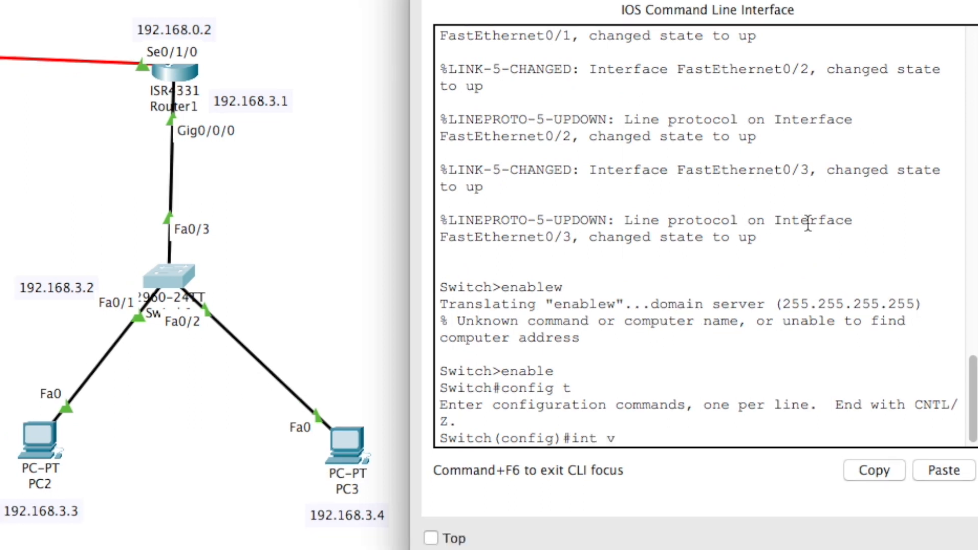
pyautogui.write('lan 1')
pyautogui.press('Return')
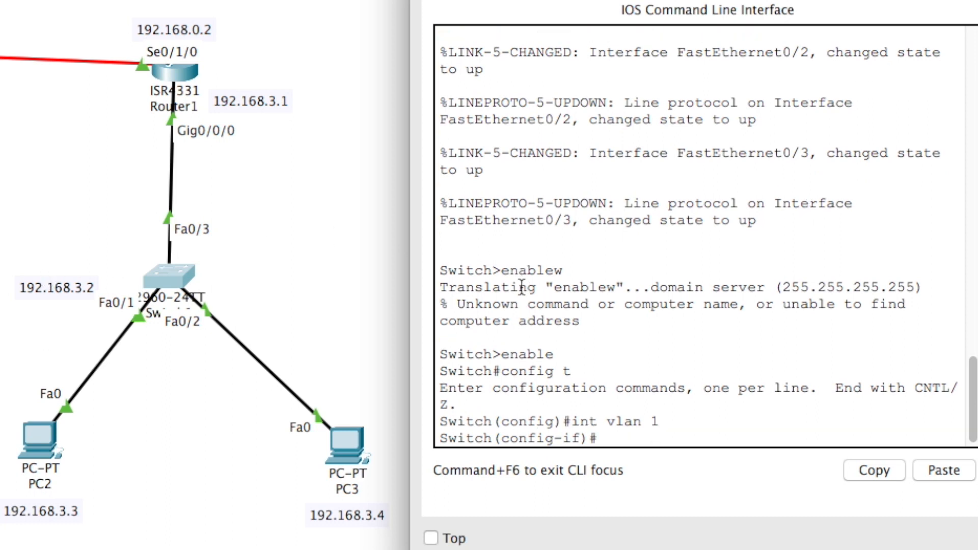
pyautogui.write('ip address')
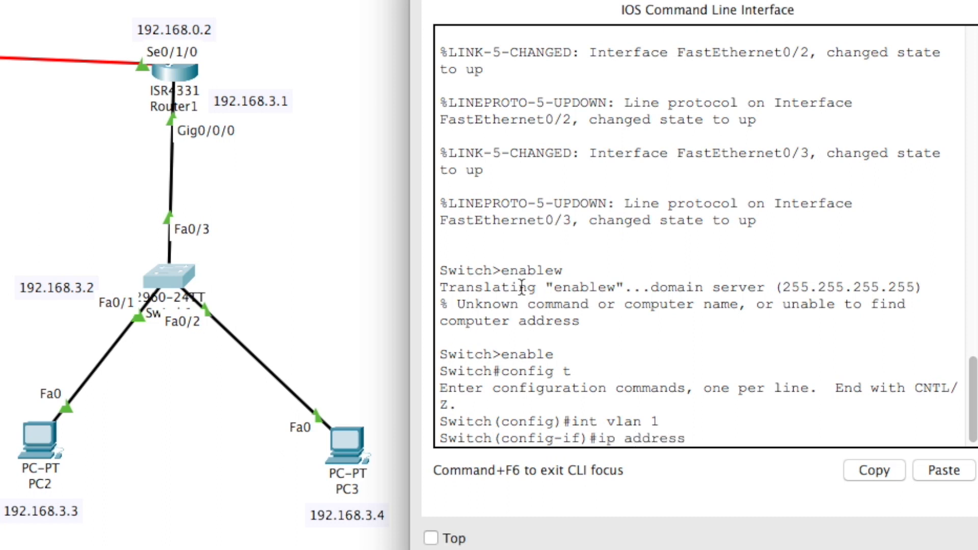
pyautogui.write(' 192.168.3.2 255.255.')
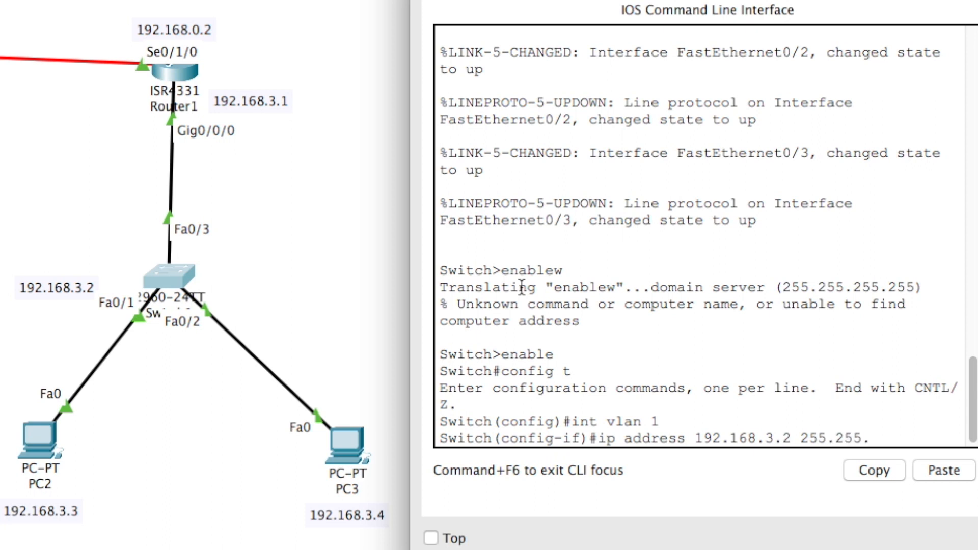
pyautogui.write('255.0')
pyautogui.press('Return')
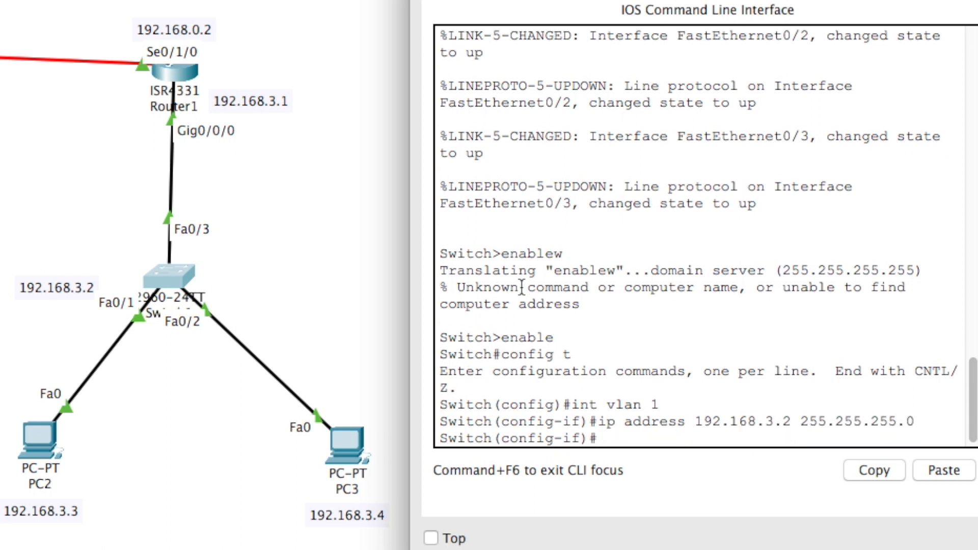
pyautogui.write('no shut')
pyautogui.press('Return')
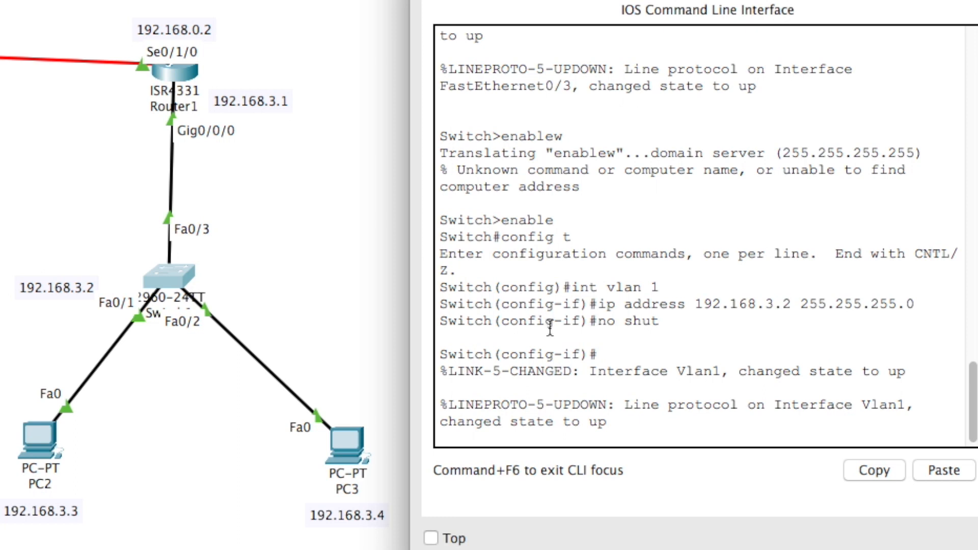
pyautogui.press('Return')
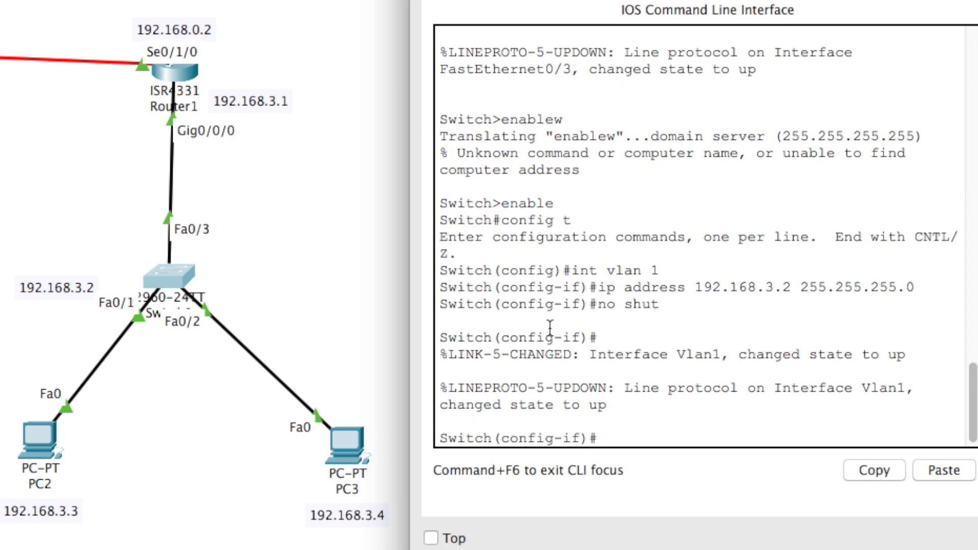
# Leave the VLAN 1 interface configuration and set Switch1's default gateway to 192.168.3.1.
pyautogui.write('exit')
pyautogui.press('Return')
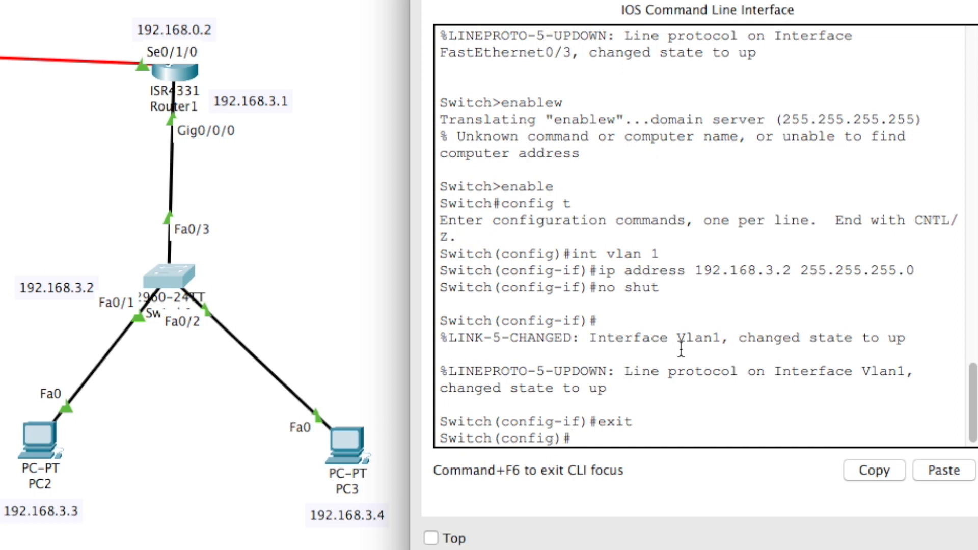
pyautogui.write('ip default-gateway')
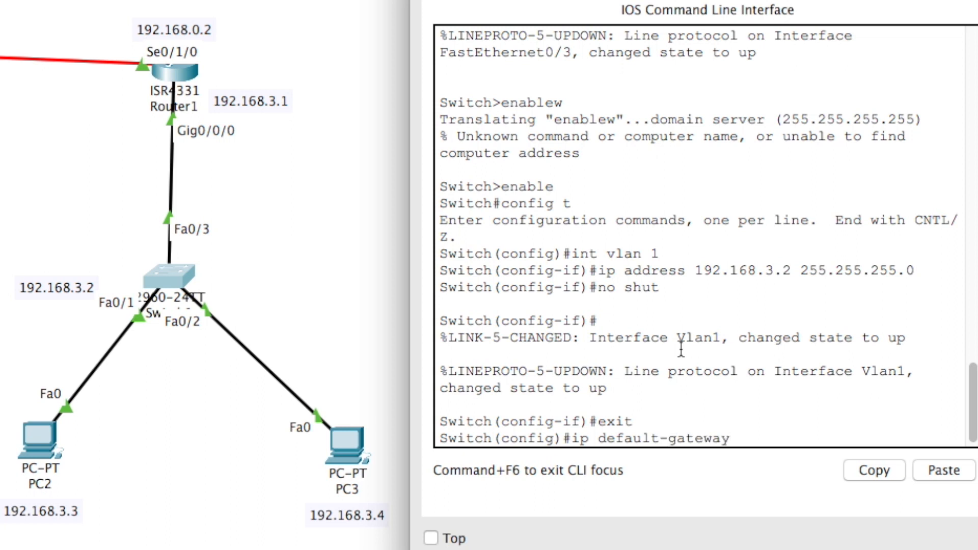
pyautogui.write(' 192.168.3.1')
pyautogui.press('Return')
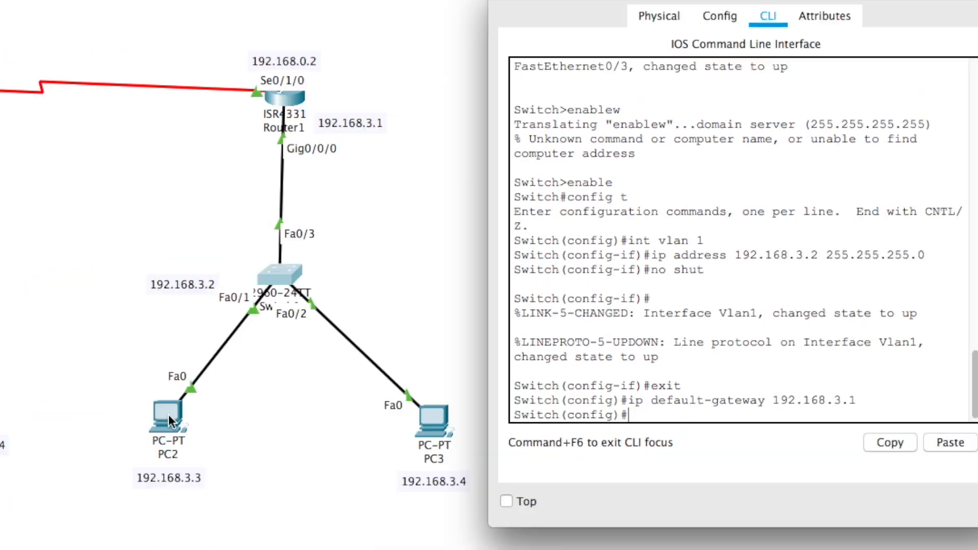
# Open PC2's IP configuration and assign static IP address 192.168.3.3 with subnet mask 255.255.255.0.
pyautogui.click(50, 431)
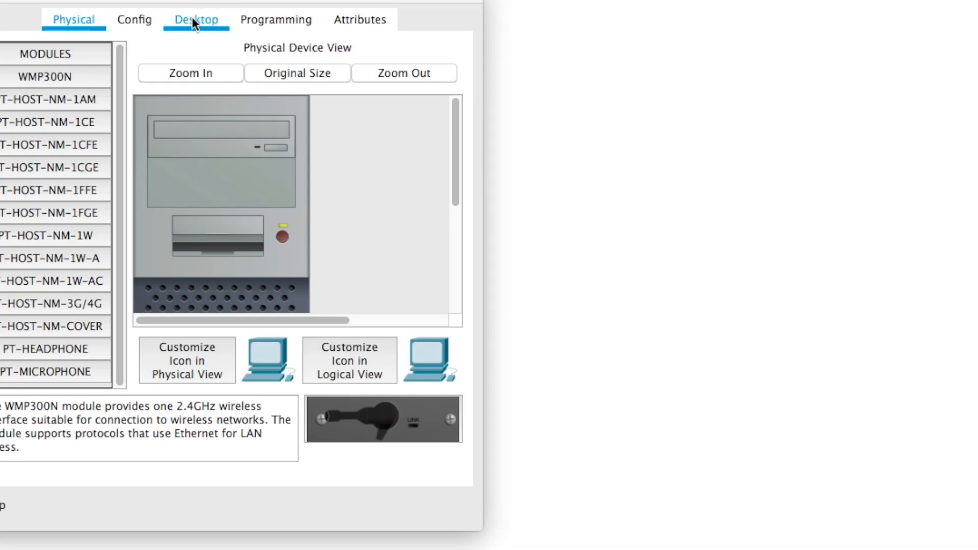
pyautogui.click(194, 21)
pyautogui.click(53, 79)
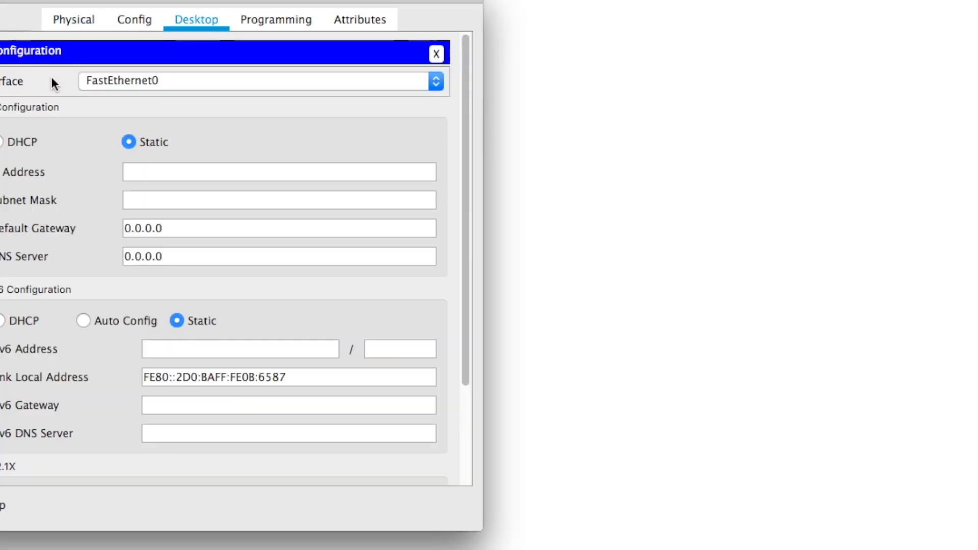
pyautogui.click(177, 173)
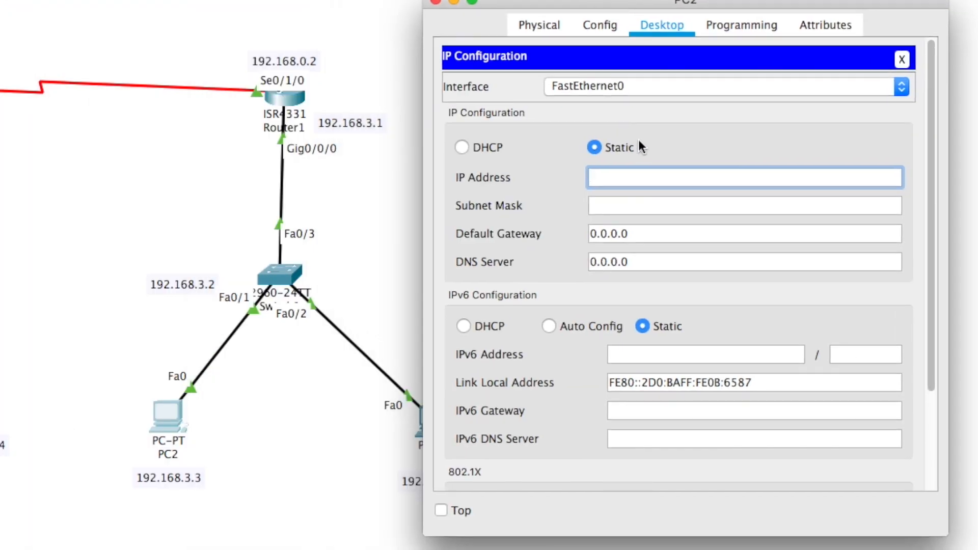
pyautogui.write('192.168.3.3')
pyautogui.click(634, 203)
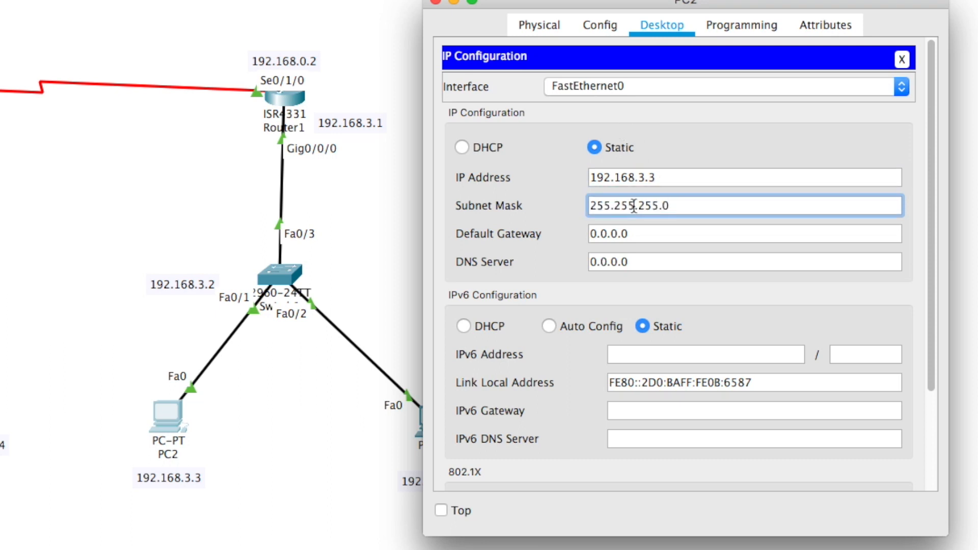
# Set PC2's default gateway to 192.168.3.1 and close its configuration window.
pyautogui.click(636, 234)
pyautogui.moveTo(645, 235); pyautogui.dragTo(446, 249)
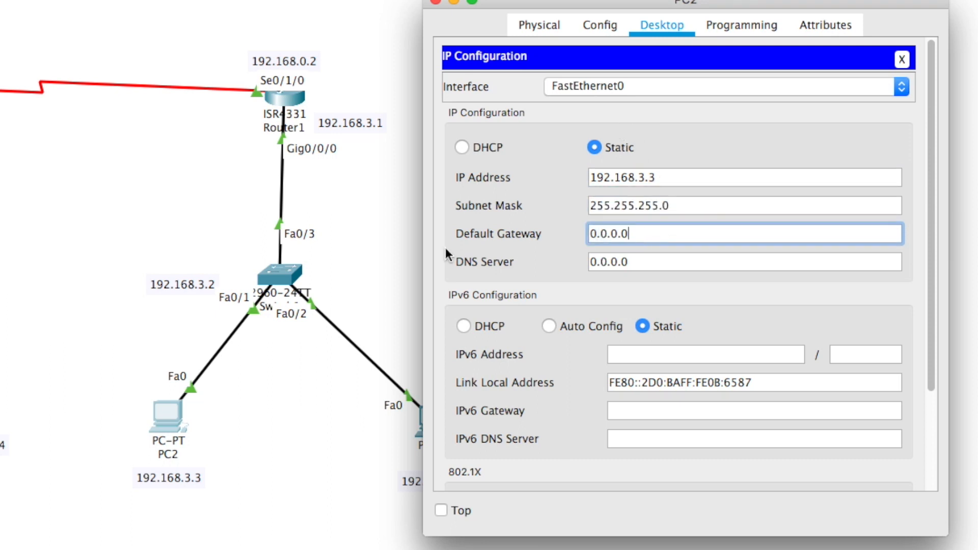
pyautogui.moveTo(631, 234); pyautogui.dragTo(570, 238)
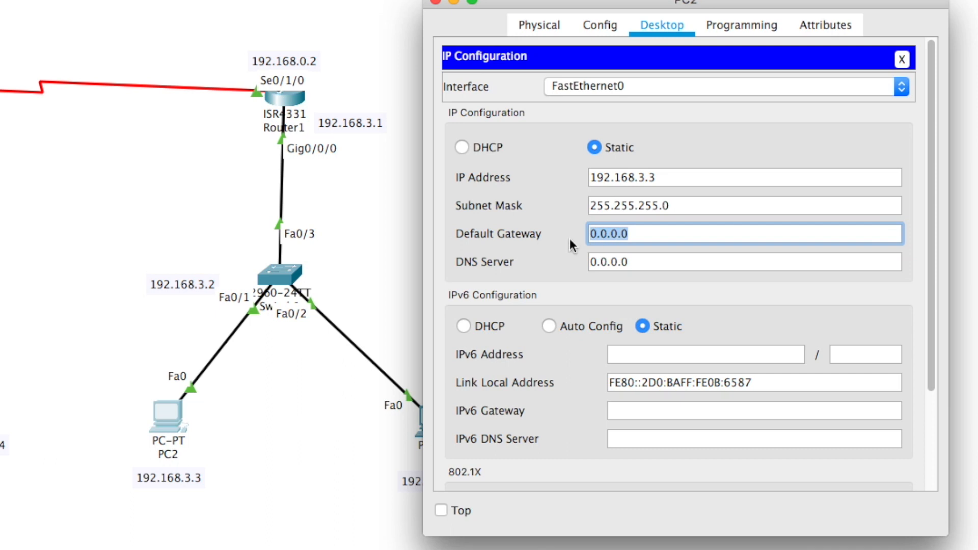
pyautogui.write('192.1')
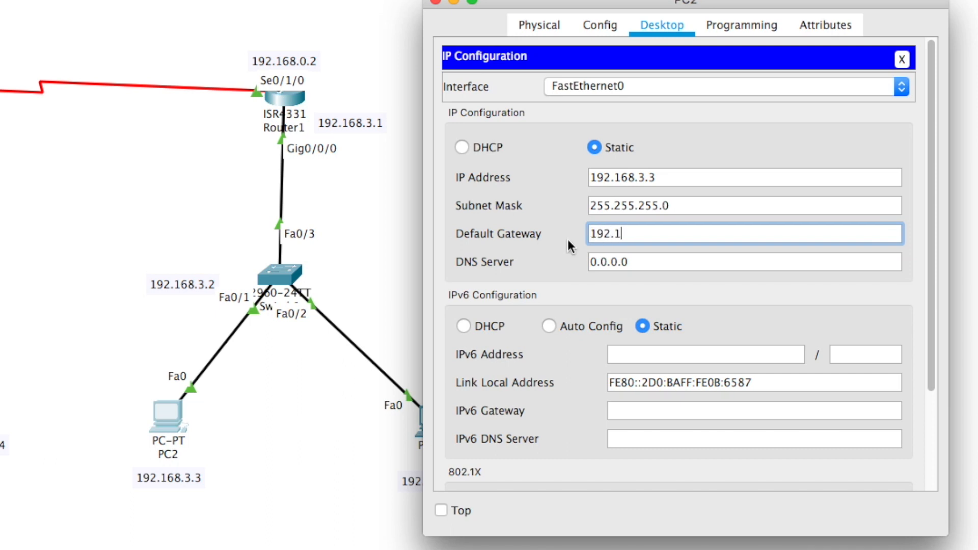
pyautogui.write('68.3.1')
pyautogui.click(902, 59)
pyautogui.click(436, 3)
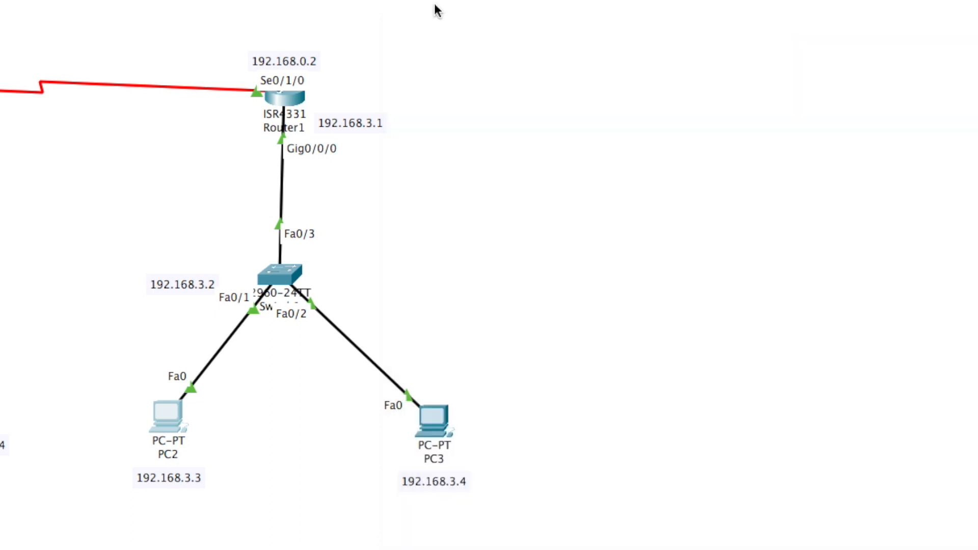
# Open PC3's IP configuration and assign static IP address 192.168.3.4 with subnet mask 255.255.255.0.
pyautogui.click(434, 425)
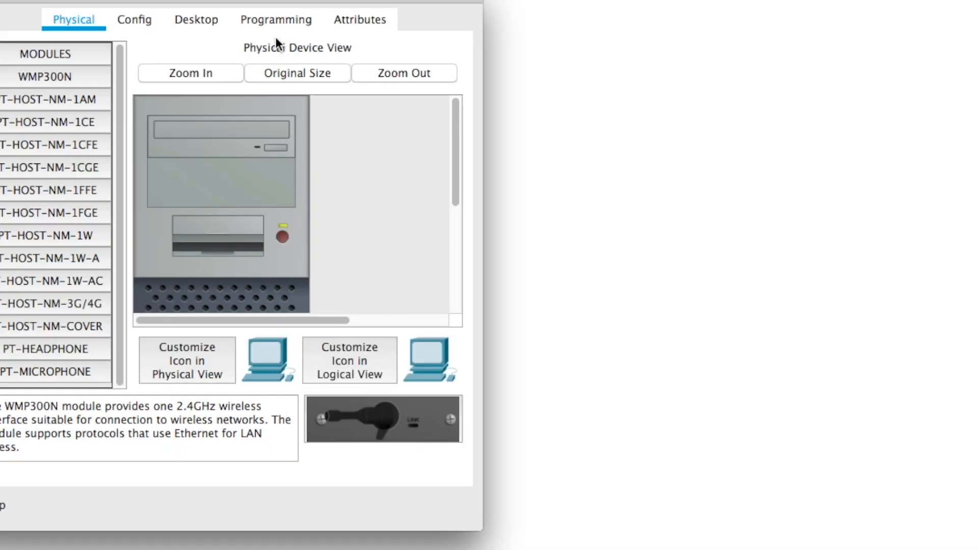
pyautogui.click(206, 25)
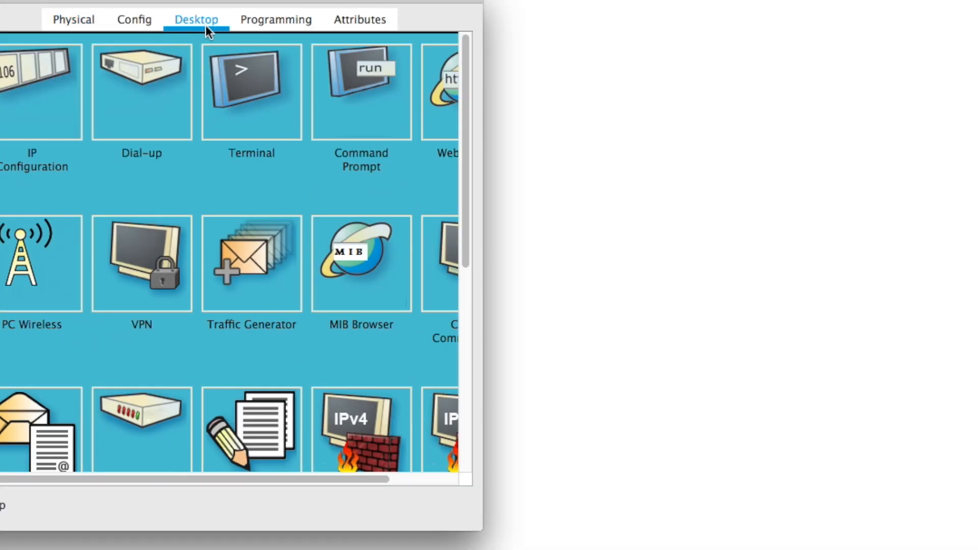
pyautogui.click(18, 64)
pyautogui.moveTo(184, 1); pyautogui.dragTo(711, 5)
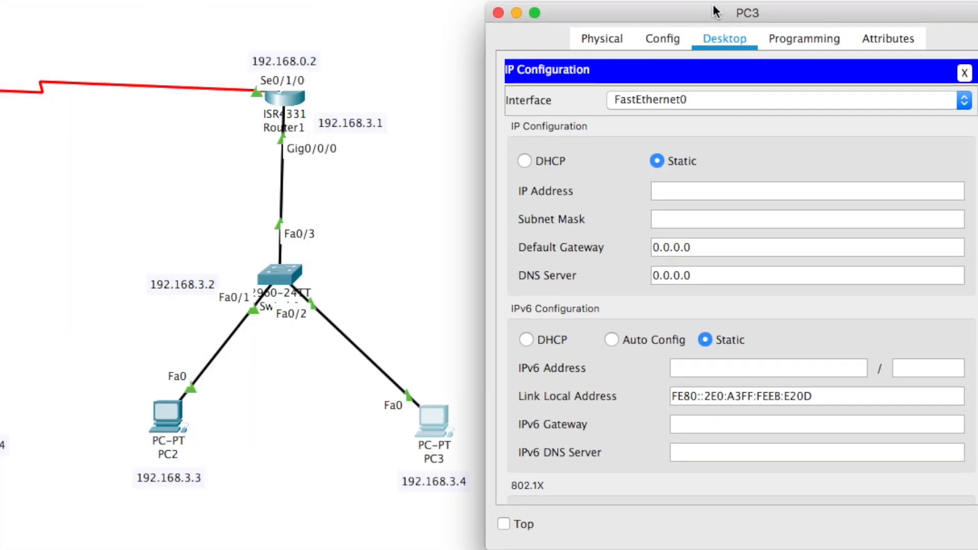
pyautogui.click(717, 192)
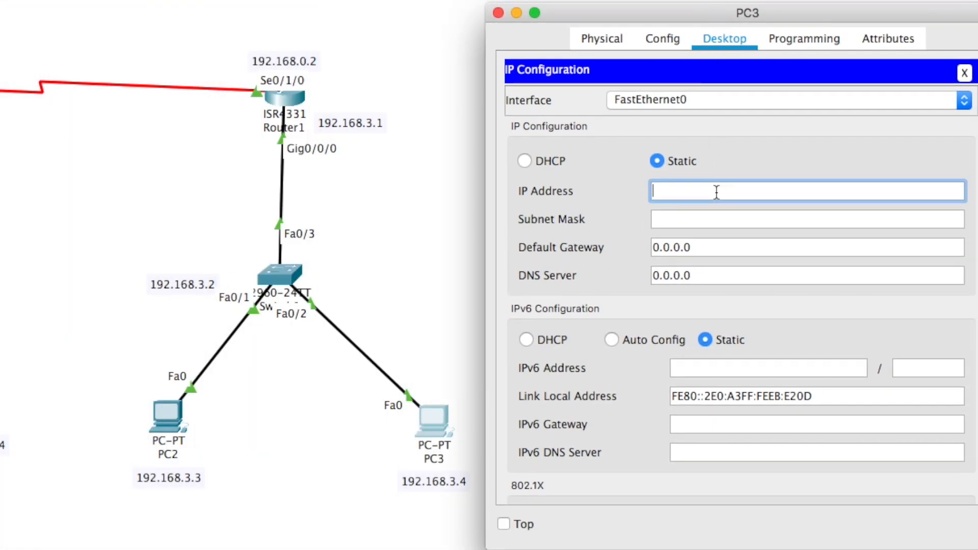
pyautogui.write('192.168')
pyautogui.write('.3.4')
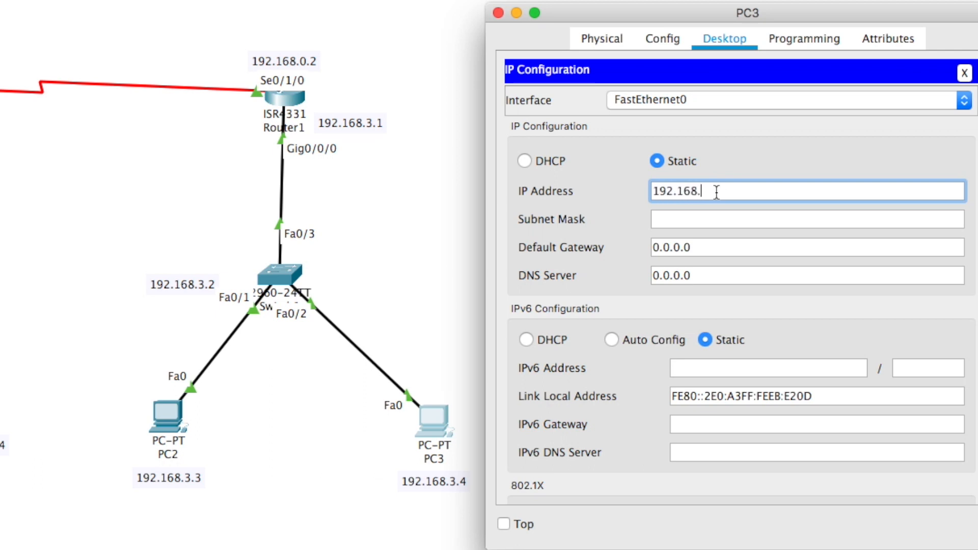
pyautogui.click(722, 218)
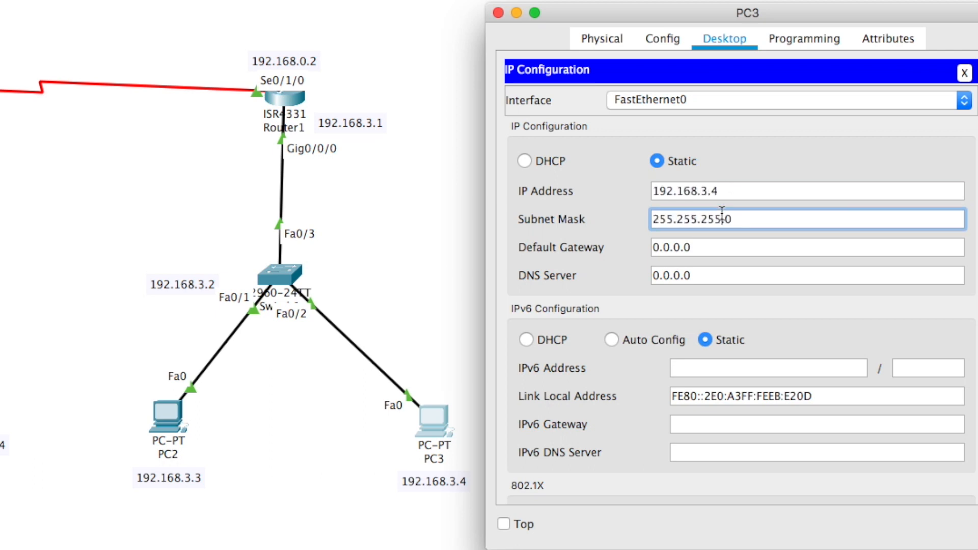
# Set PC3's default gateway to 192.168.3.1 and close its configuration window.
pyautogui.click(724, 247)
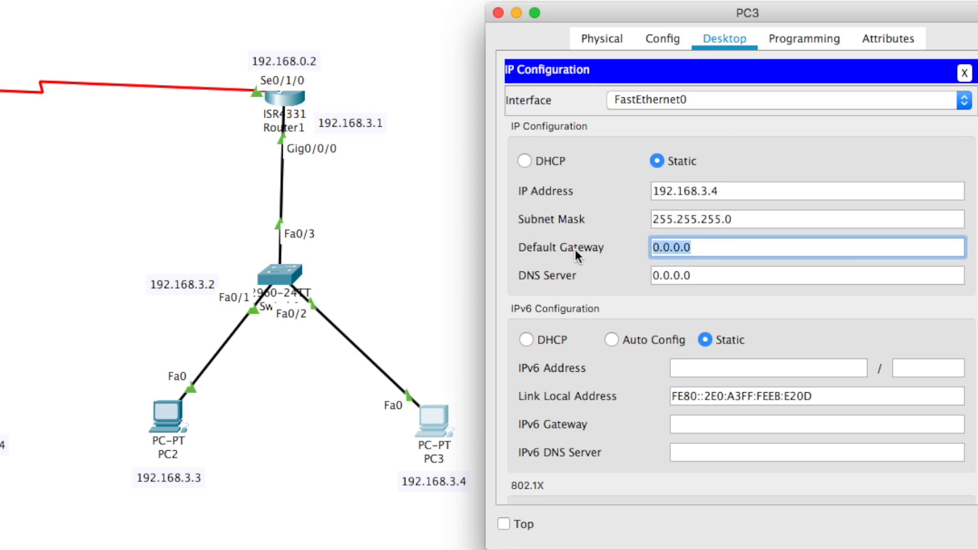
pyautogui.write('192.168.3.1')
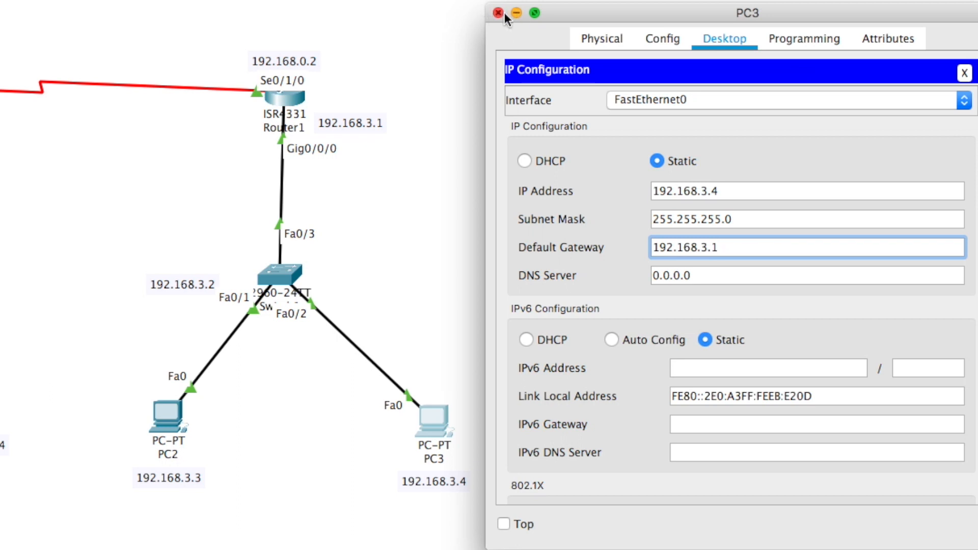
pyautogui.click(965, 74)
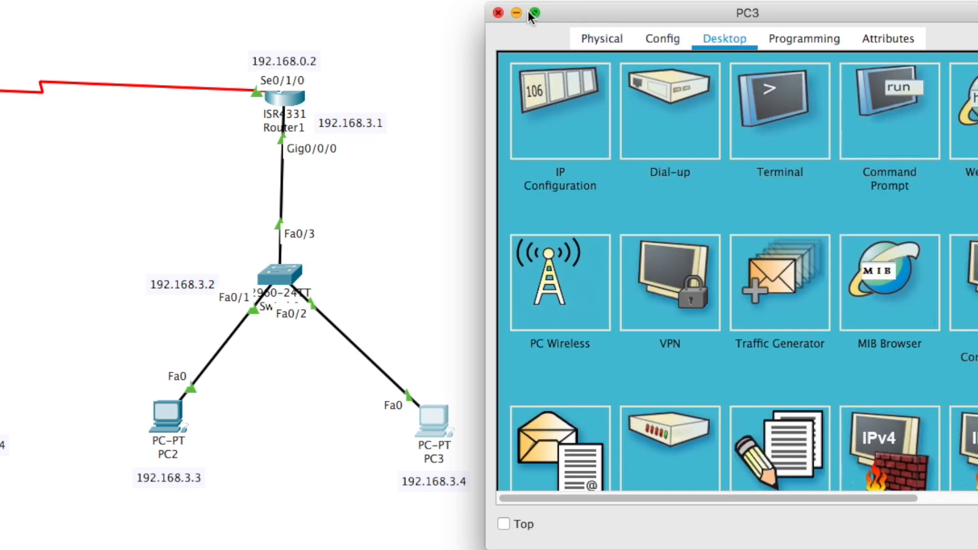
pyautogui.click(499, 12)
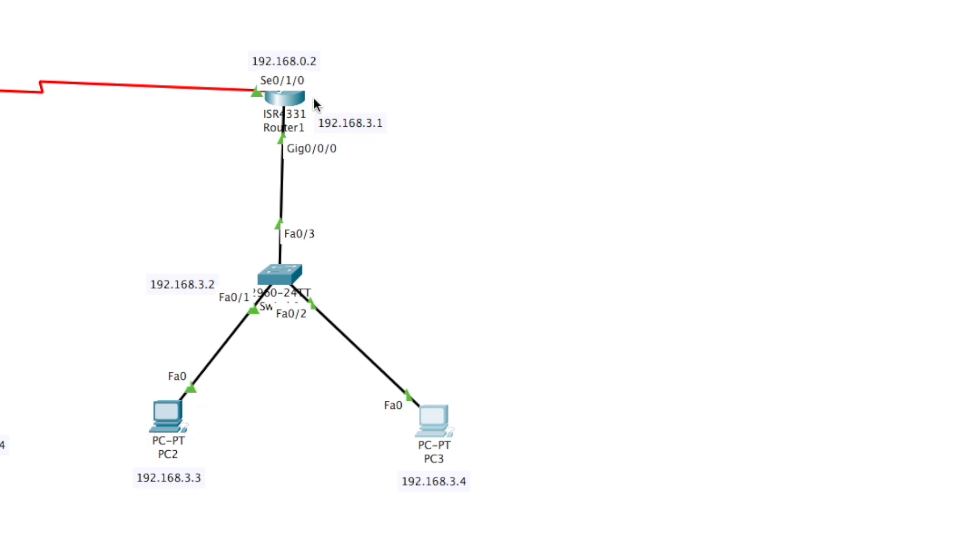
# Open PC2's Command Prompt, placing its window beside the Router1 network so the topology stays in view.
pyautogui.click(170, 412)
pyautogui.moveTo(696, 0); pyautogui.dragTo(270, 15)
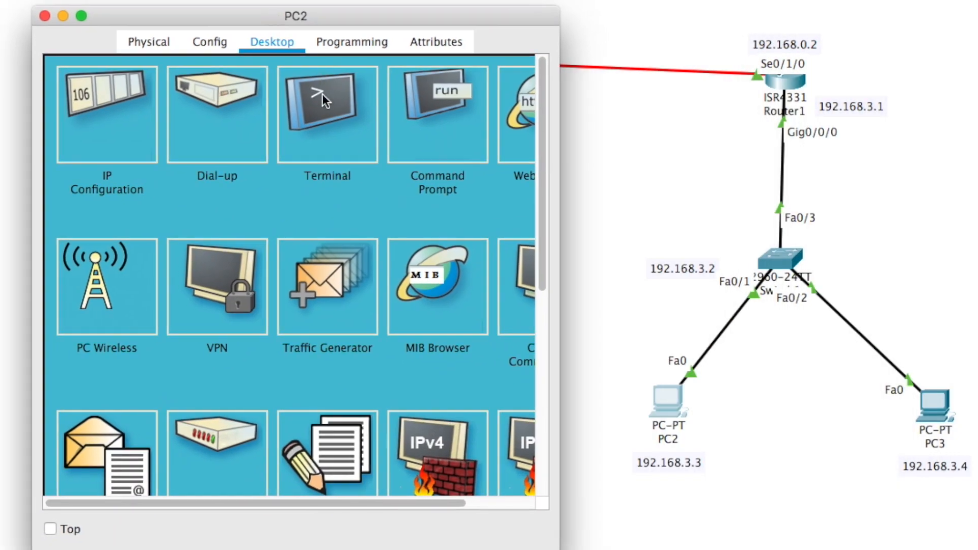
pyautogui.click(430, 133)
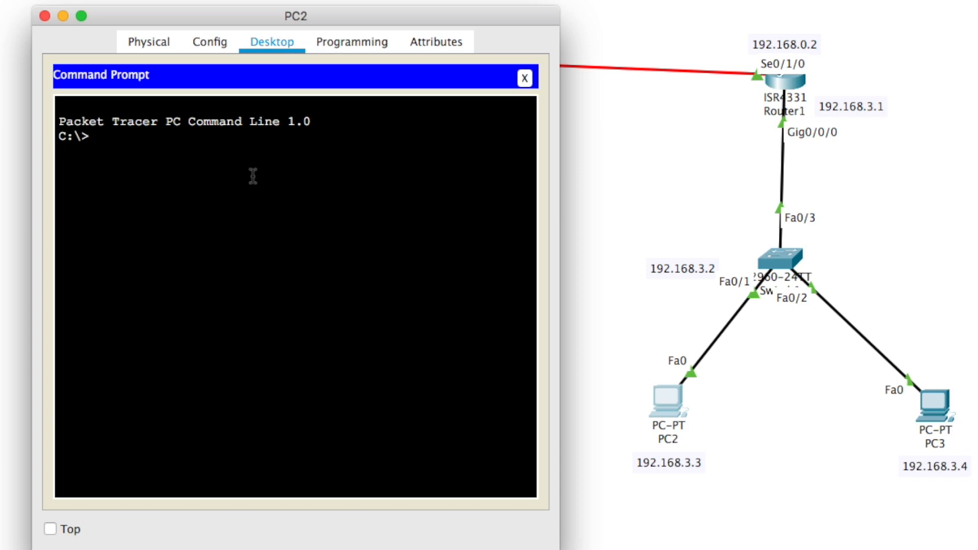
# Ping Switch1 at 192.168.3.2 from PC2, and repeat the same ping once more.
pyautogui.write('ping 192,168,')
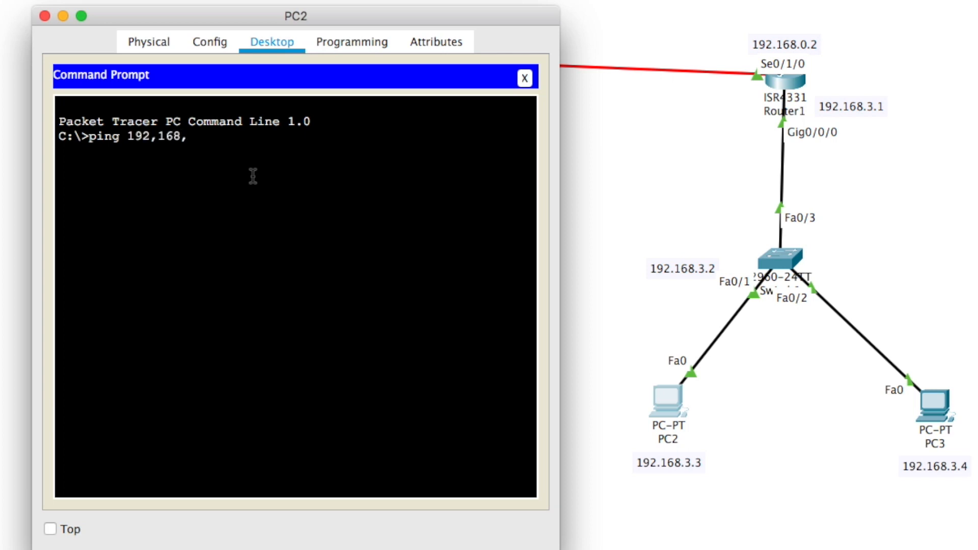
pyautogui.write('3')
pyautogui.press('BackSpace')
pyautogui.press('BackSpace')
pyautogui.press('BackSpace')
pyautogui.press('BackSpace')
pyautogui.press('BackSpace')
pyautogui.press('BackSpace')
pyautogui.write('.168.3.2')
pyautogui.press('Return')
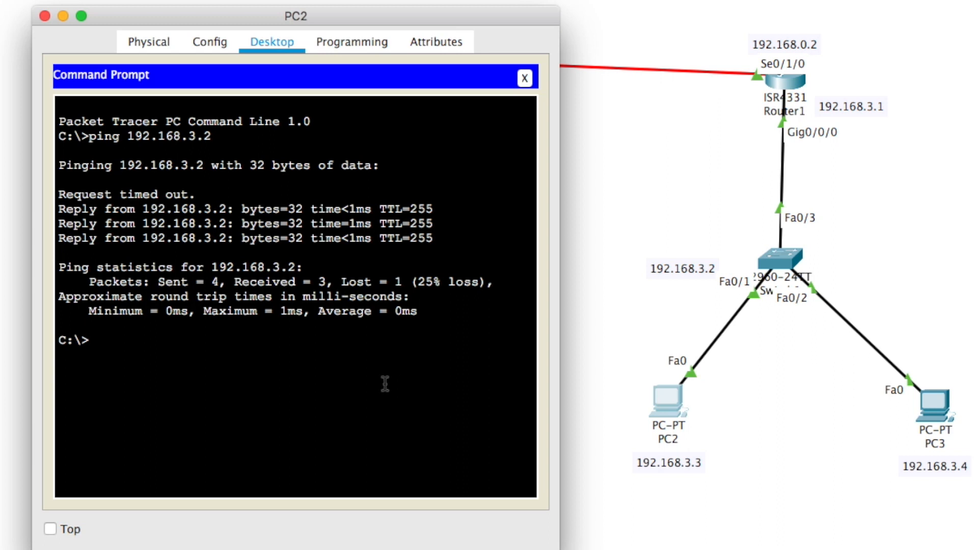
pyautogui.press('Up')
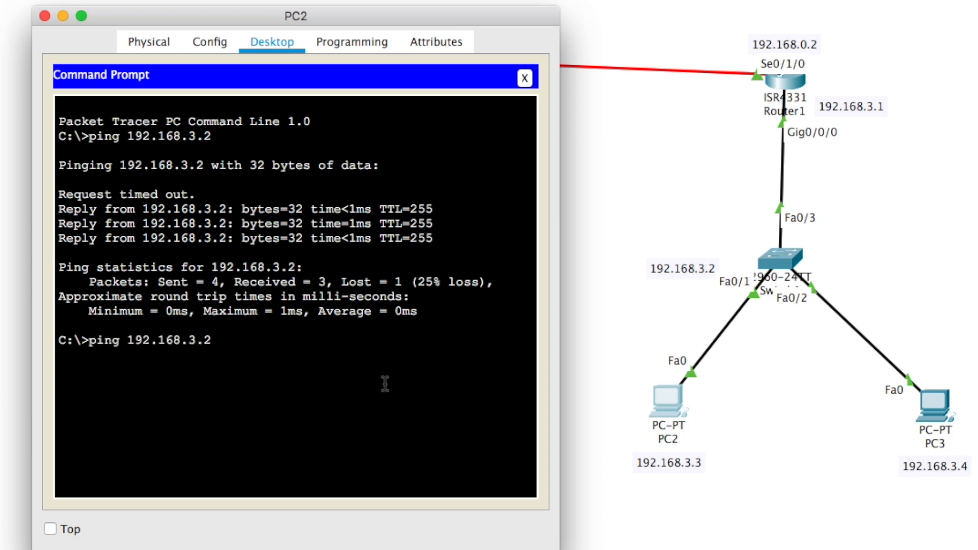
pyautogui.press('Return')
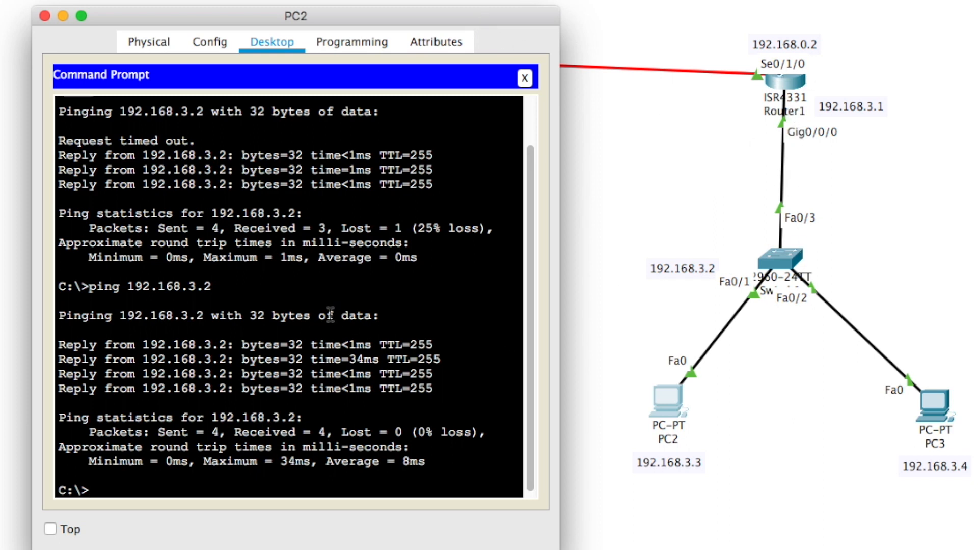
# From PC2, ping Router1's LAN address 192.168.3.1 and its serial address 192.168.0.2.
pyautogui.write('ping 192.168')
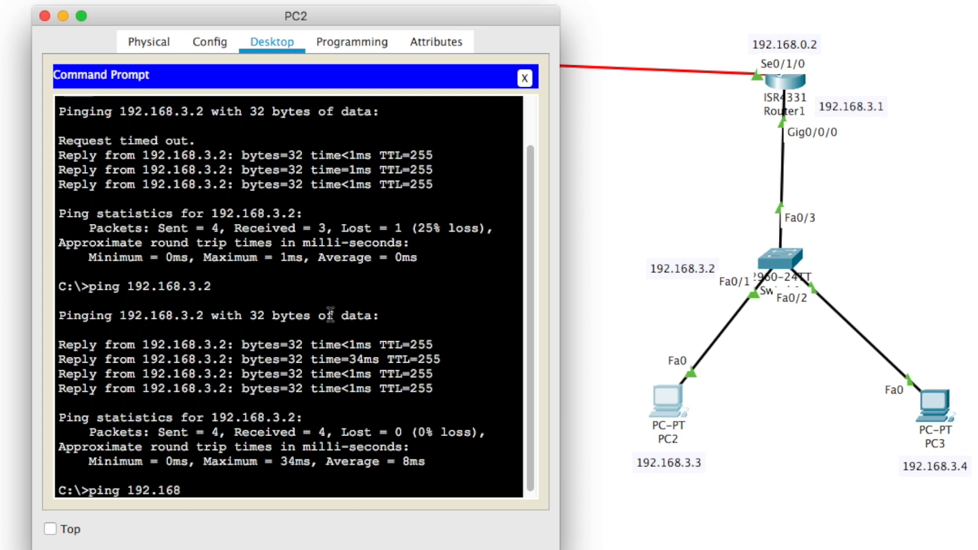
pyautogui.write('.3.1')
pyautogui.press('Return')
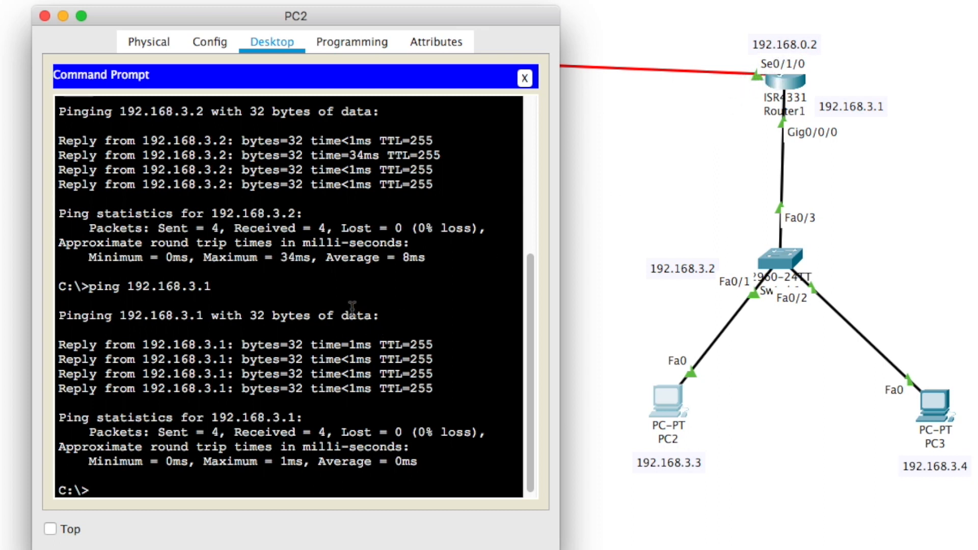
pyautogui.write('ping 192.16')
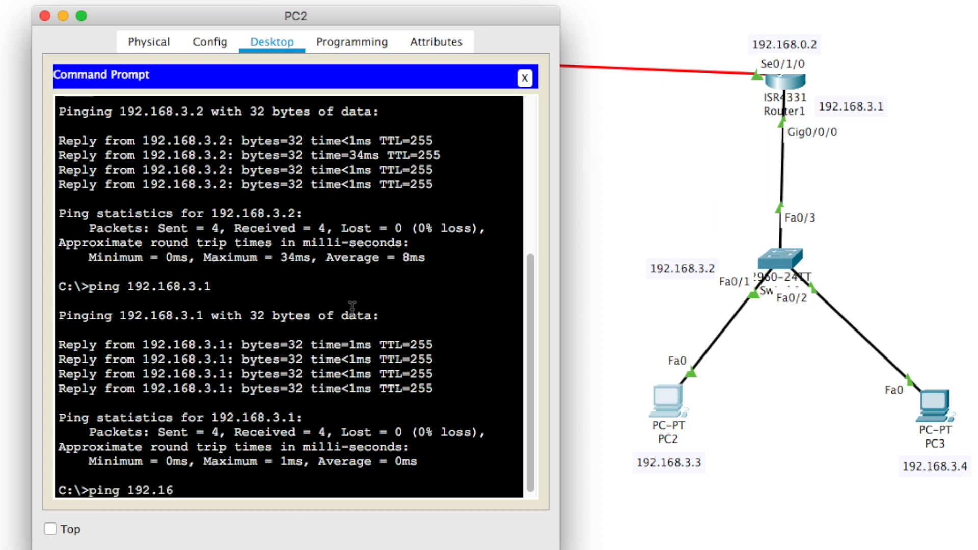
pyautogui.write('8.0.2')
pyautogui.press('Return')
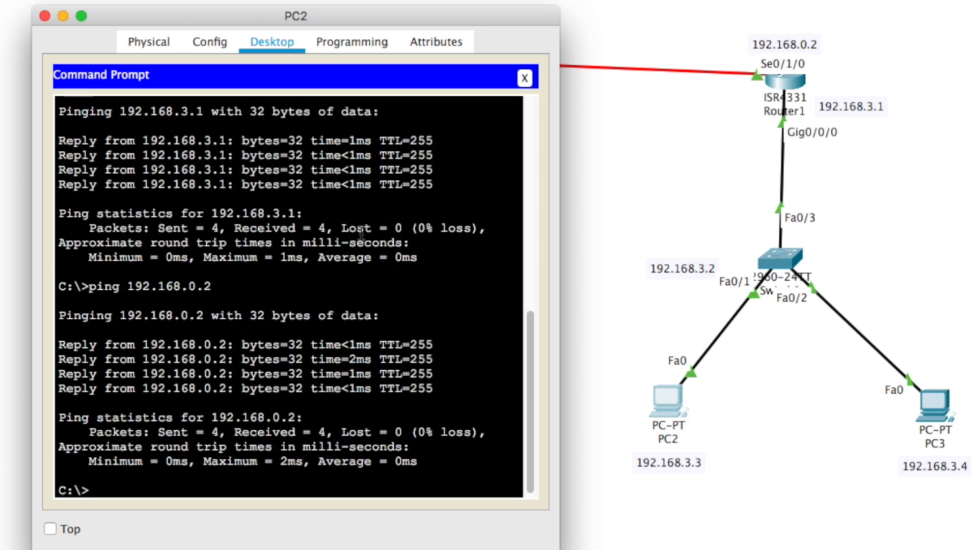
# Move PC2's window clear of both networks and ping Router0's serial address 192.168.0.1.
pyautogui.moveTo(404, 20); pyautogui.dragTo(849, 92)
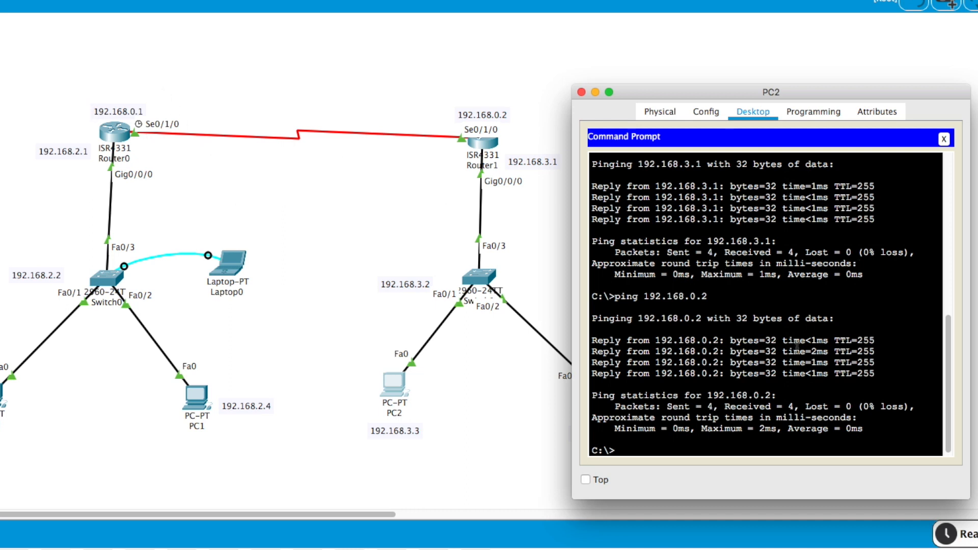
pyautogui.press('Up')
pyautogui.press('BackSpace')
pyautogui.write('192.168.0.1')
pyautogui.press('Return')
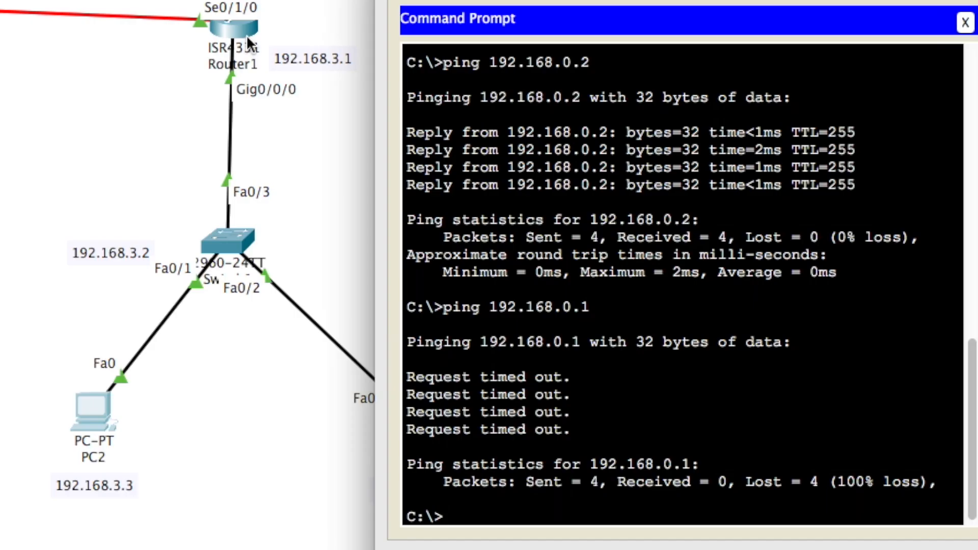
# Open Router1's command line and exit the interface configuration to global configuration mode.
pyautogui.click(491, 146)
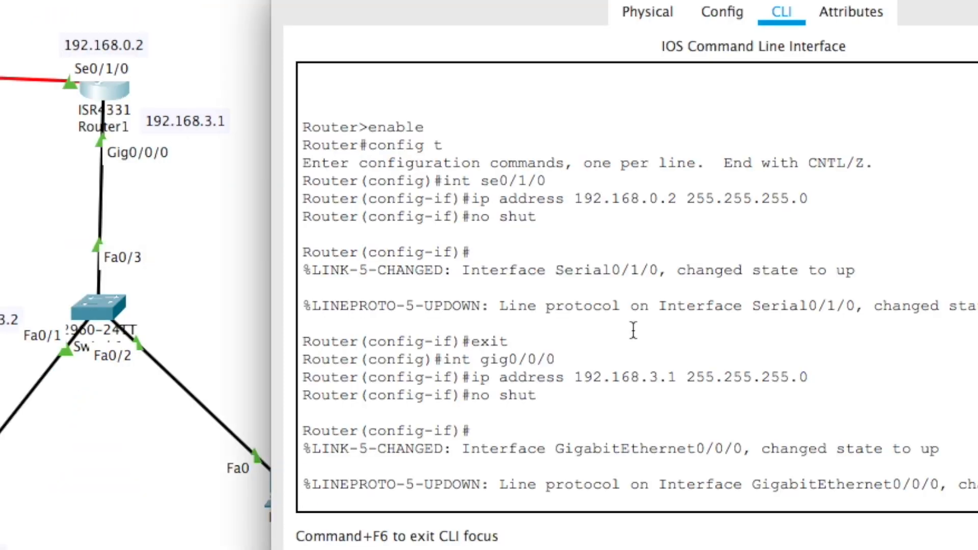
pyautogui.click(663, 335)
pyautogui.moveTo(653, 1); pyautogui.dragTo(574, 0)
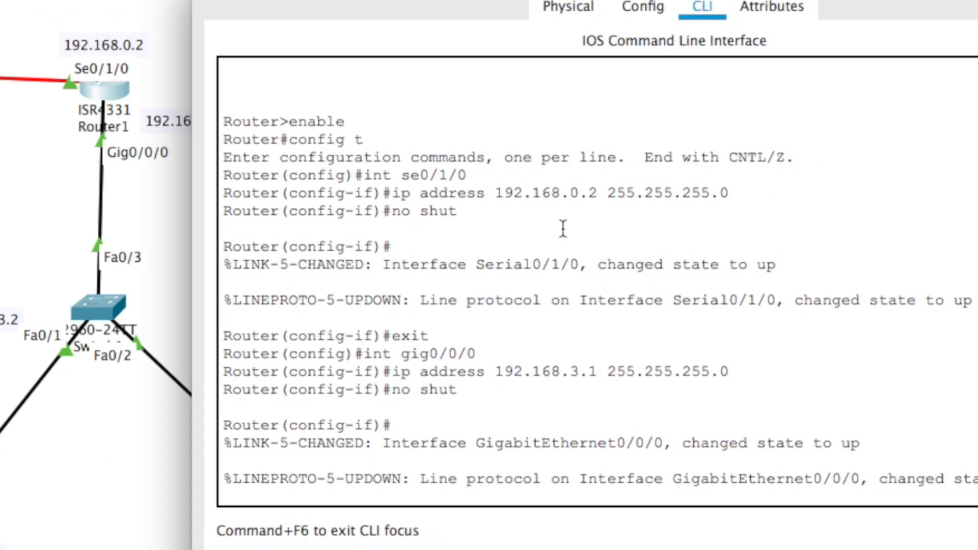
pyautogui.press('Return')
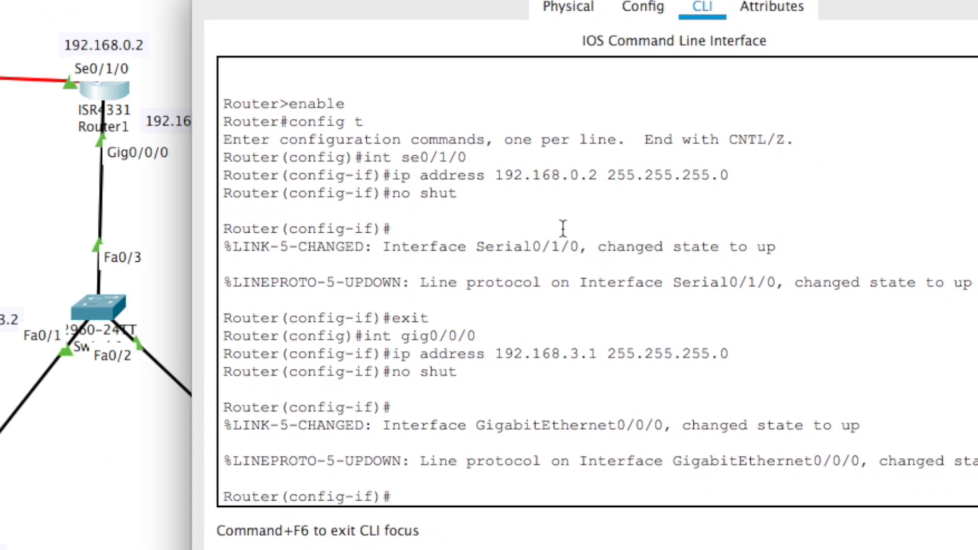
pyautogui.write('e')
pyautogui.press('BackSpace')
pyautogui.write('exit')
pyautogui.press('Return')
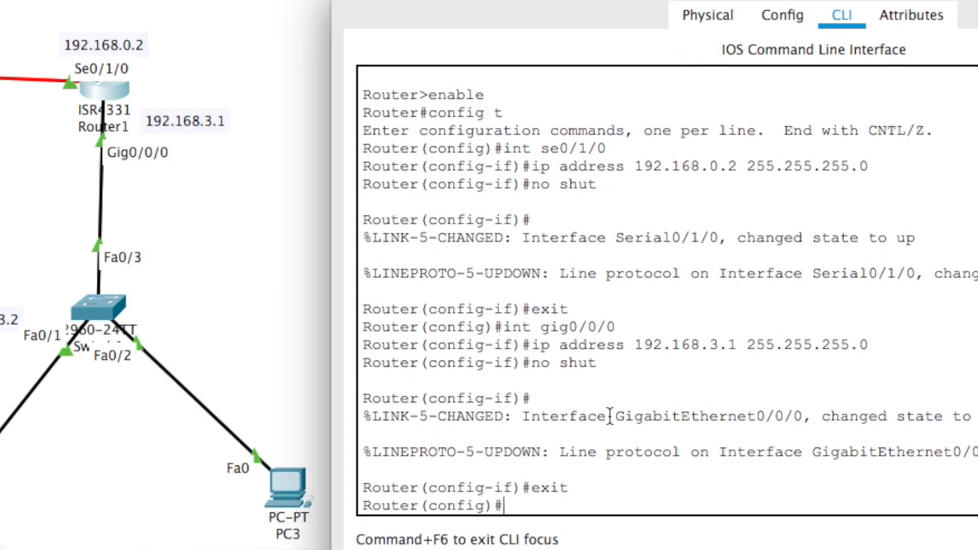
# From Router1's gig0/0/0 interface mode, add a static route to 192.168.2.0 255.255.255.0 via 192.168.0.1.
pyautogui.write('int gig0/0/0')
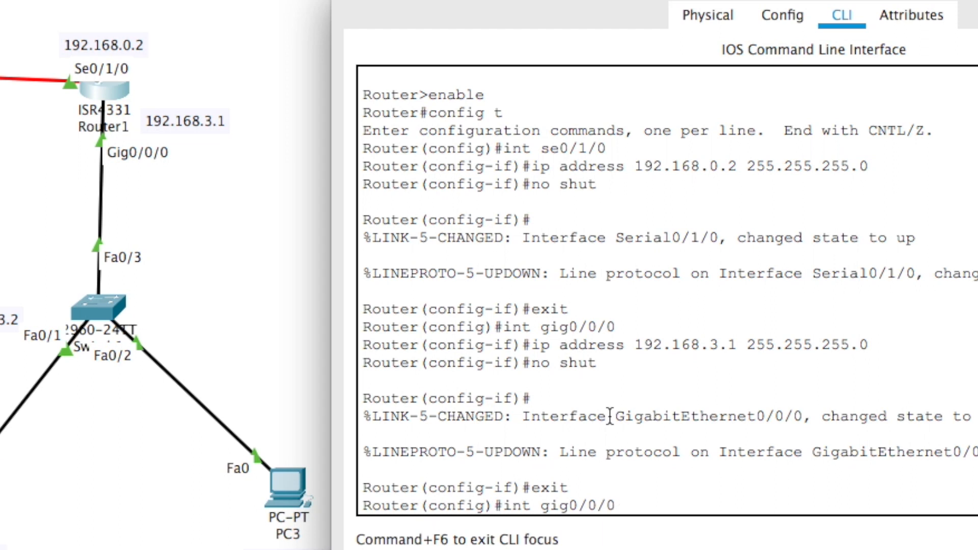
pyautogui.press('Return')
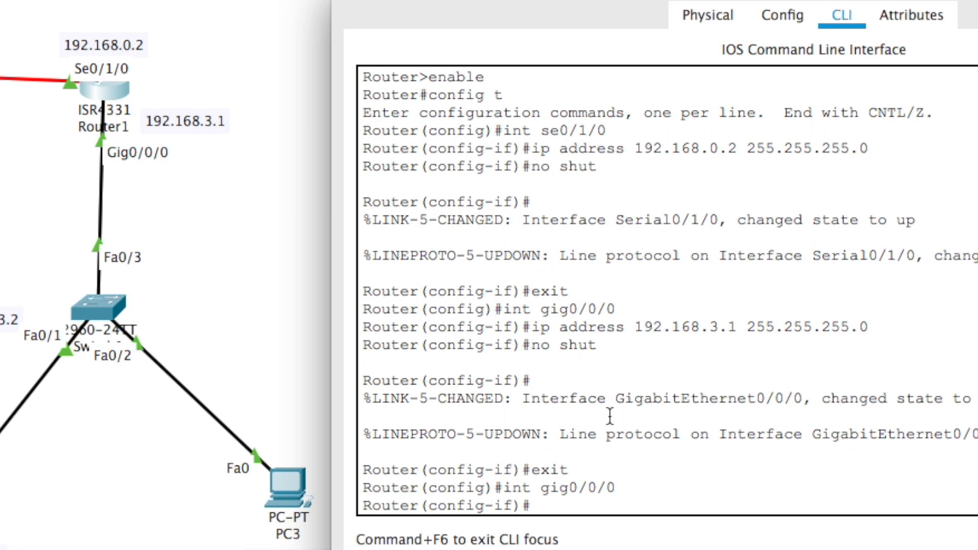
pyautogui.write('ip route')
pyautogui.write(' 19')
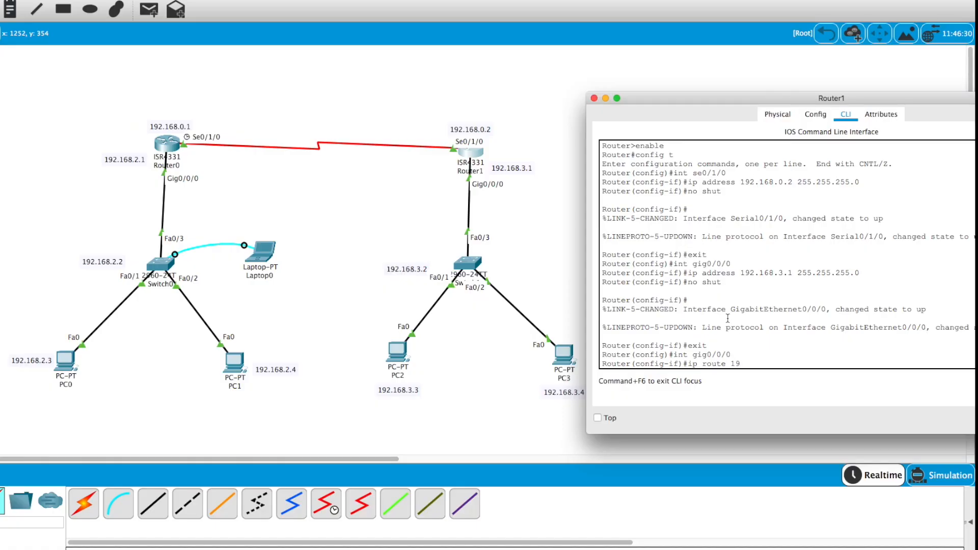
pyautogui.write('2.1')
pyautogui.write('68.2.0')
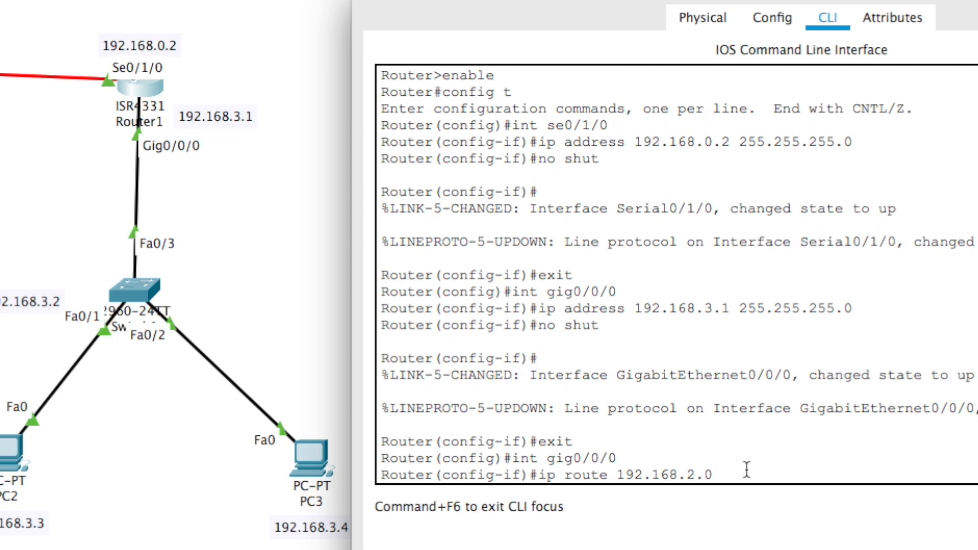
pyautogui.write('255.2')
pyautogui.write('55.255.255.0')
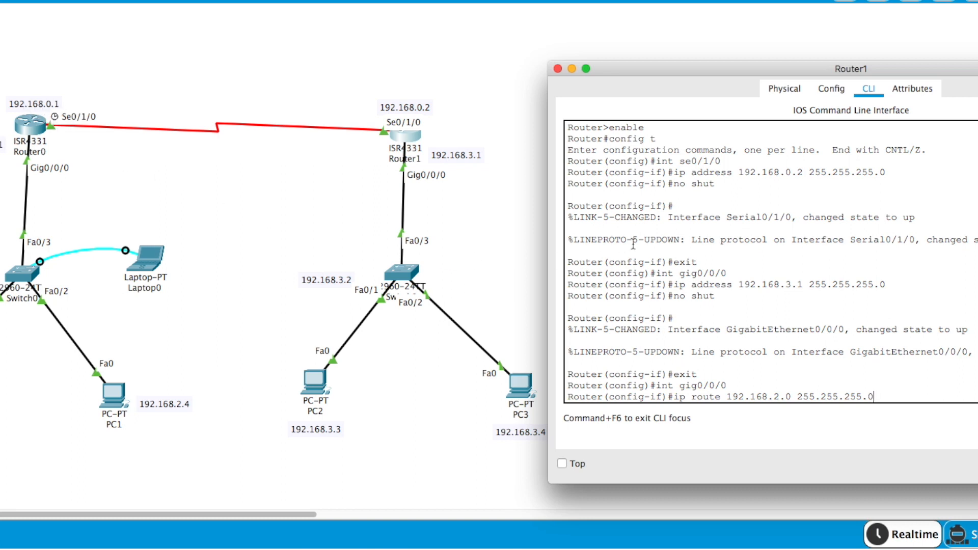
pyautogui.write('192.168.0.1')
pyautogui.press('Return')
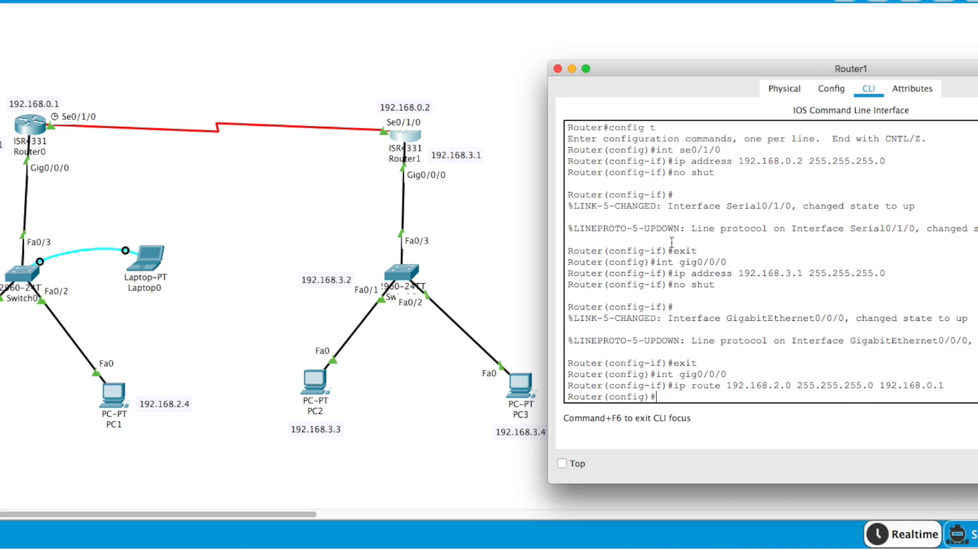
# Open Router0's command line, enter global configuration mode and select interface gig0/0/0.
pyautogui.click(37, 133)
pyautogui.write('config t')
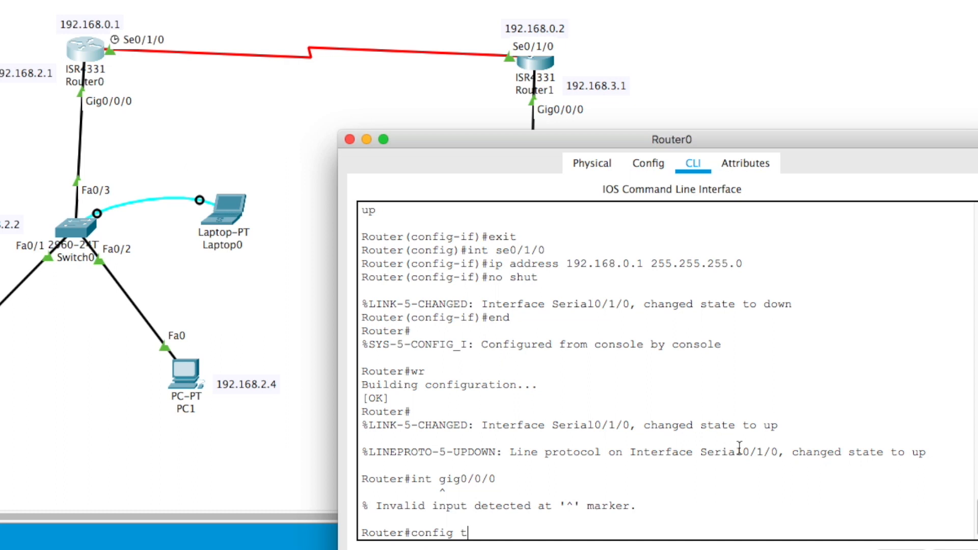
pyautogui.press('Return')
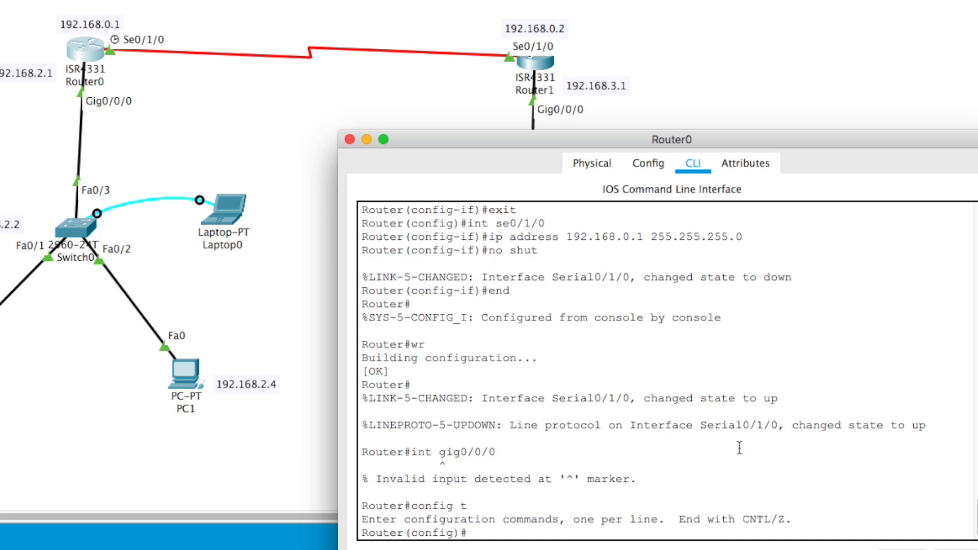
pyautogui.write('int gig0/0/0')
pyautogui.press('Return')
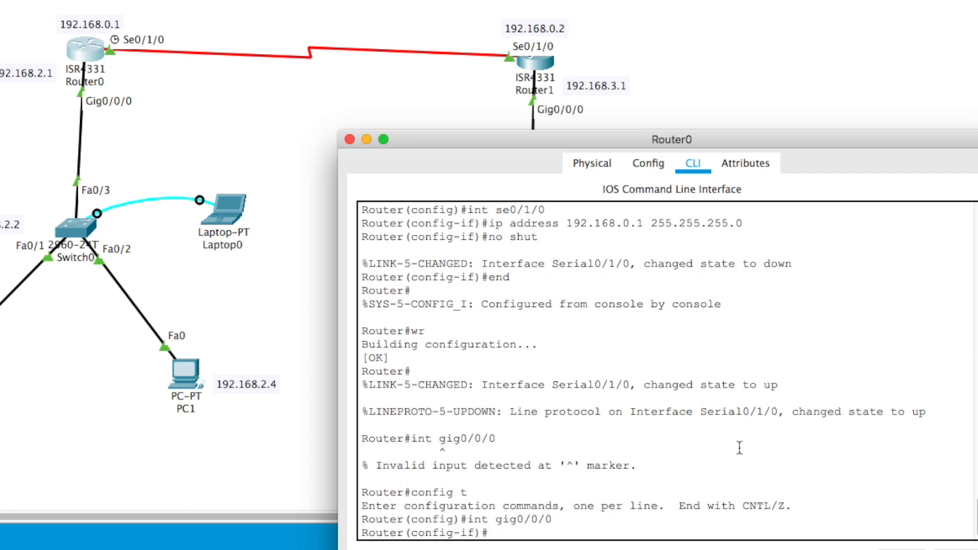
# Add a static route on Router0 to network 192.168.3.0 with mask 255.255.255.0 via next hop 192.168.0.2.
pyautogui.write('ip route 192.168.3.0')
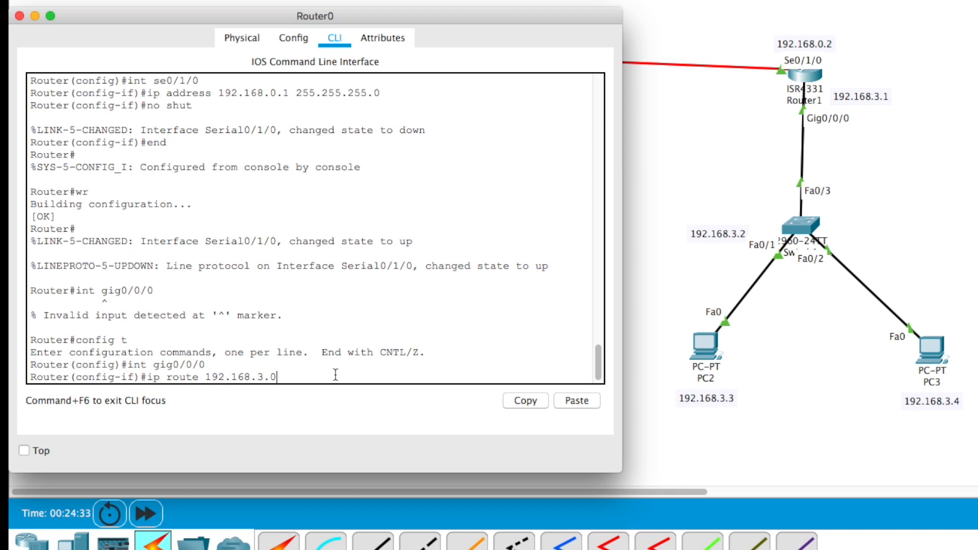
pyautogui.write('255.25')
pyautogui.write('5.')
pyautogui.write('255.')
pyautogui.write('0')
pyautogui.write('192.')
pyautogui.write('168')
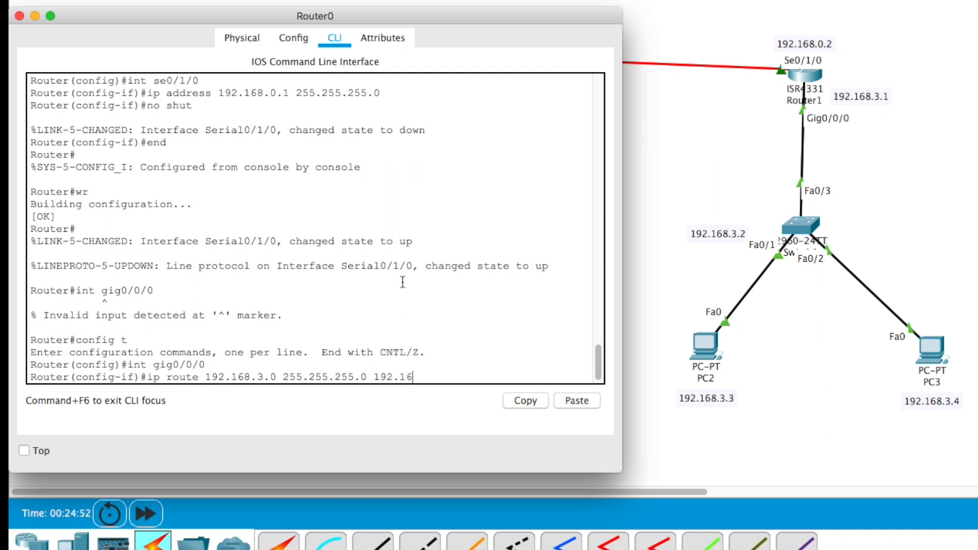
pyautogui.write('.0.2')
pyautogui.press('Return')
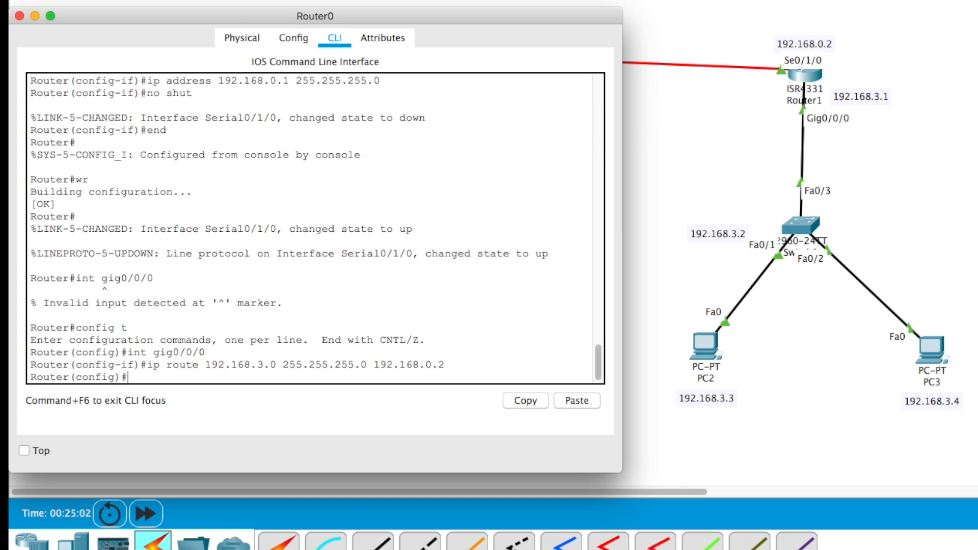
# Move Router0's window aside, reopen PC2's command prompt and ping Router0's serial address 192.168.0.1.
pyautogui.click(711, 9)
pyautogui.click(704, 344)
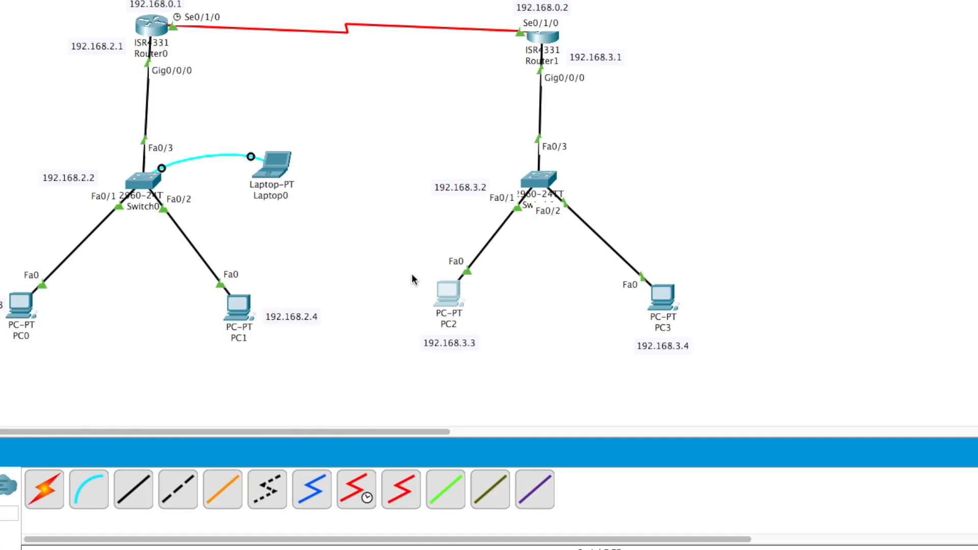
pyautogui.click(454, 294)
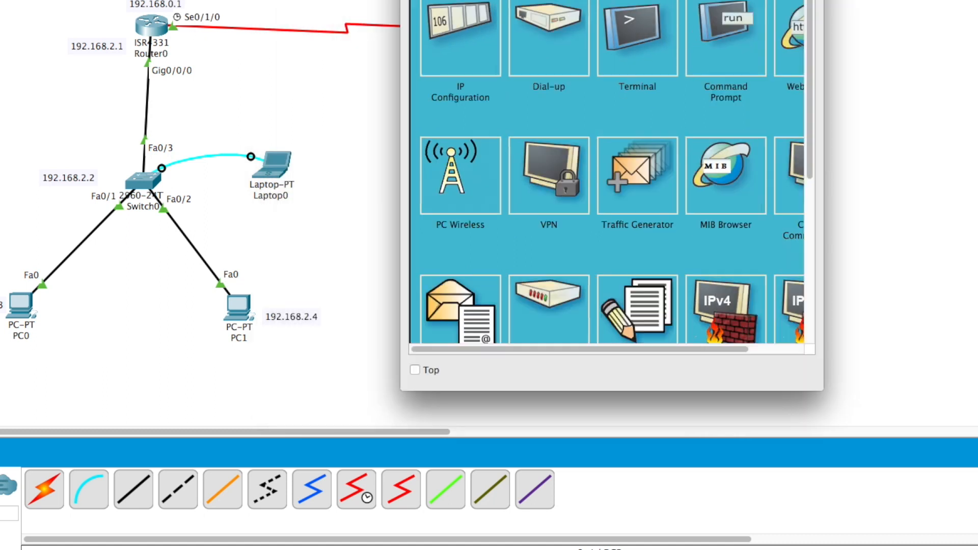
pyautogui.click(898, 83)
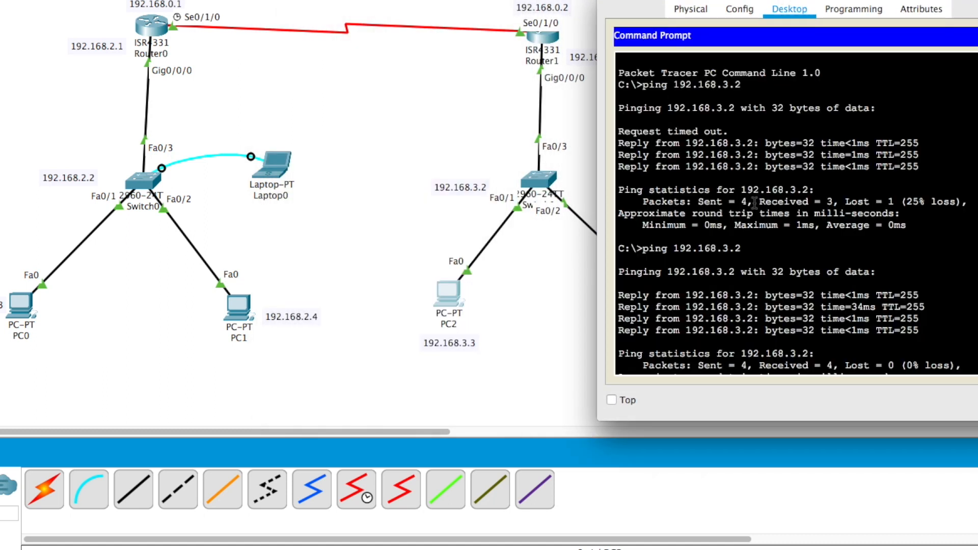
pyautogui.press('Return')
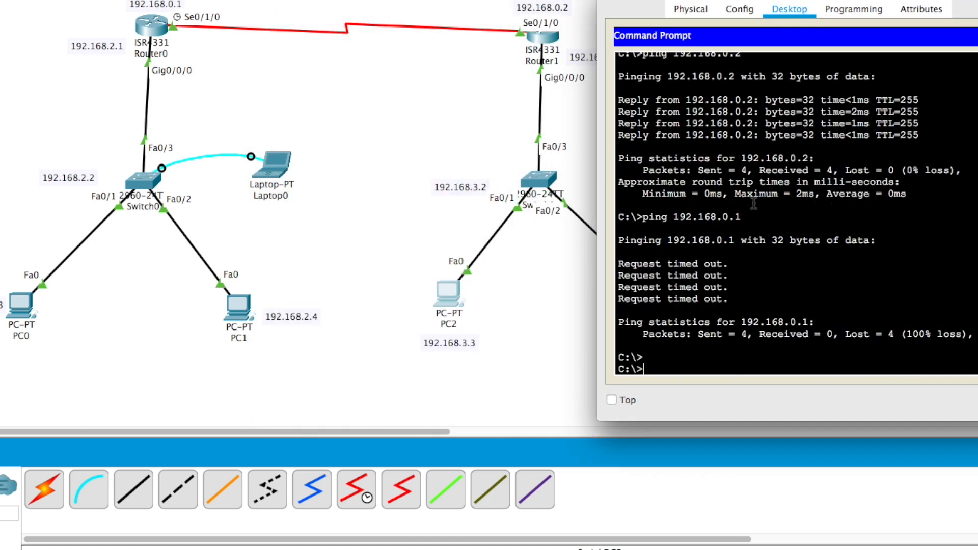
pyautogui.write('ping 192.168.0.')
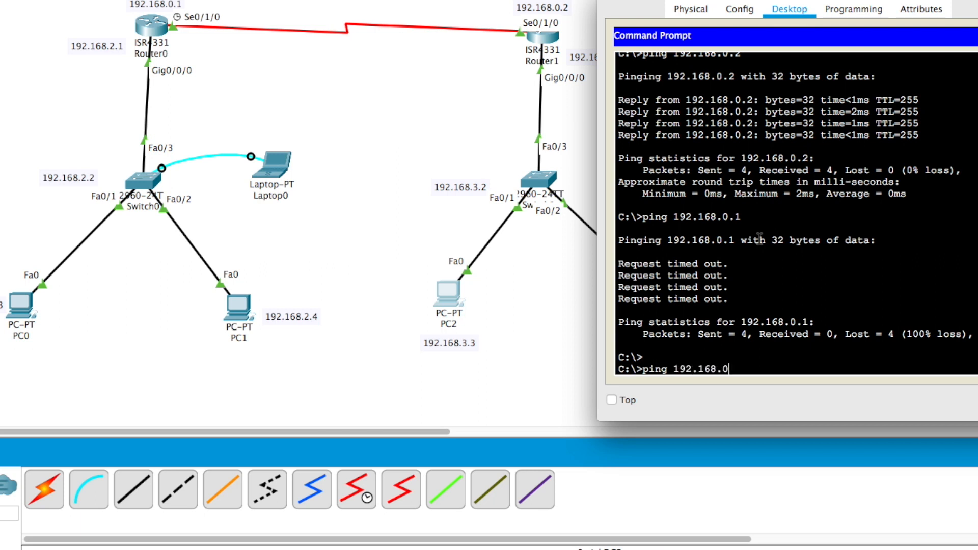
pyautogui.write('1')
pyautogui.press('Return')
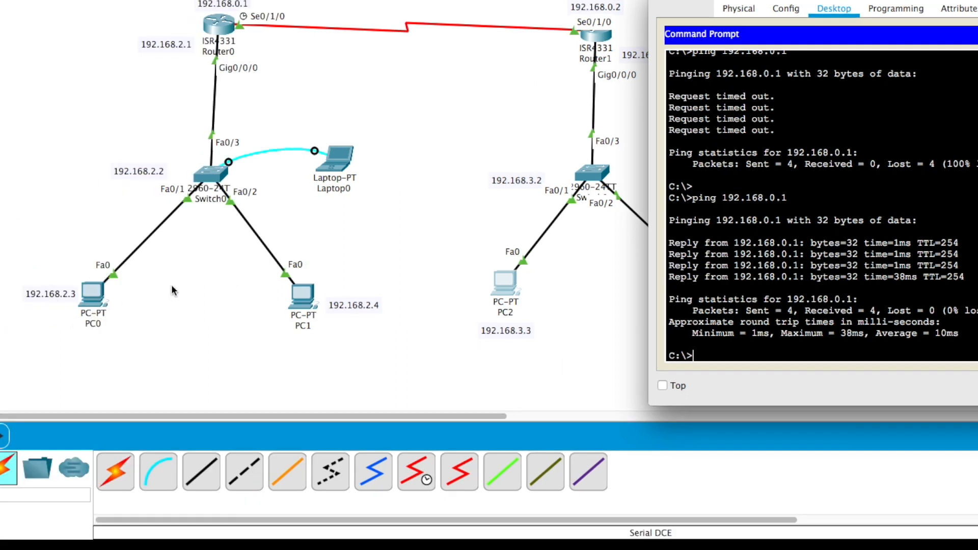
# From PC2, ping PC0 in the other network at 192.168.2.3.
pyautogui.write('ping 192.168.')
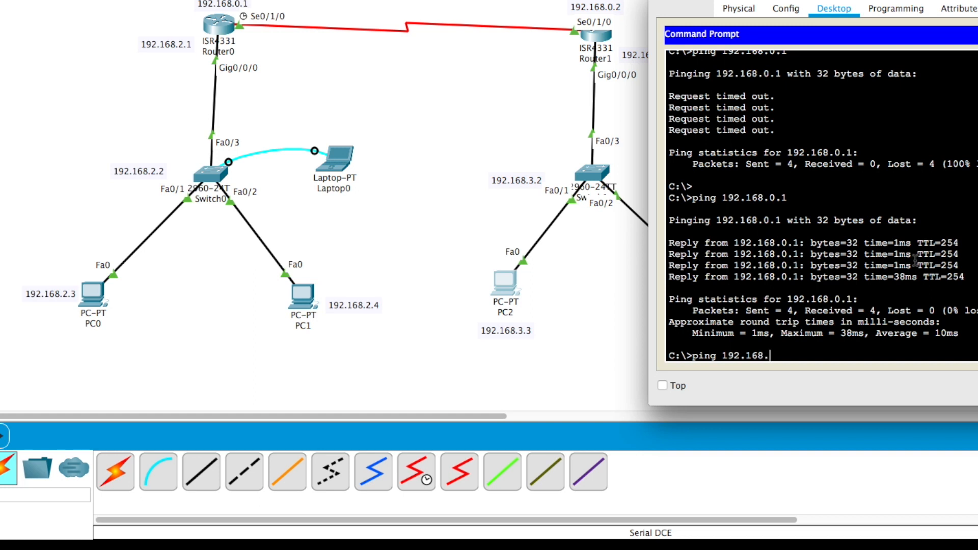
pyautogui.write('2.3')
pyautogui.press('Return')
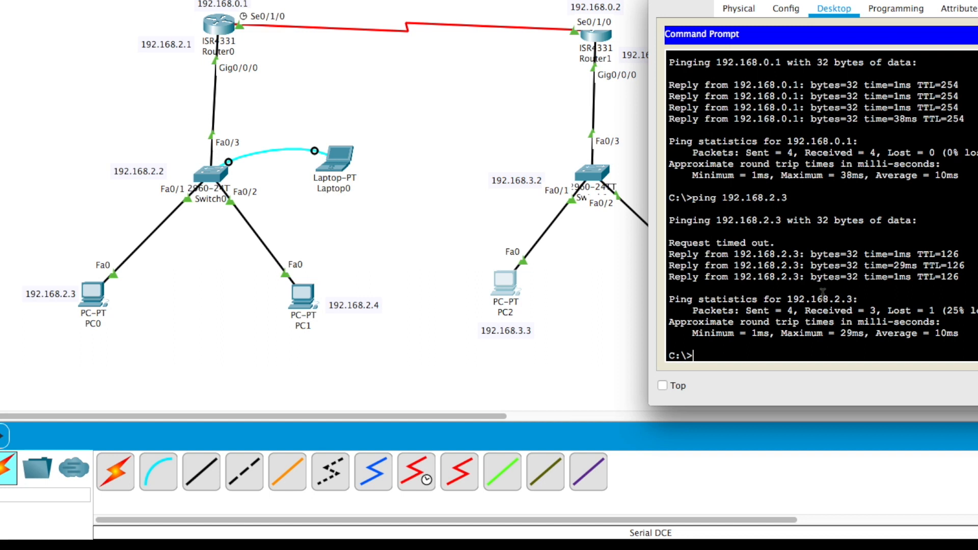
# Rerun PC2's previous ping to 192.168.2.3 two more times.
pyautogui.write('ping')
pyautogui.press('BackSpace')
pyautogui.press('BackSpace')
pyautogui.press('BackSpace')
pyautogui.press('BackSpace')
pyautogui.press('Up')
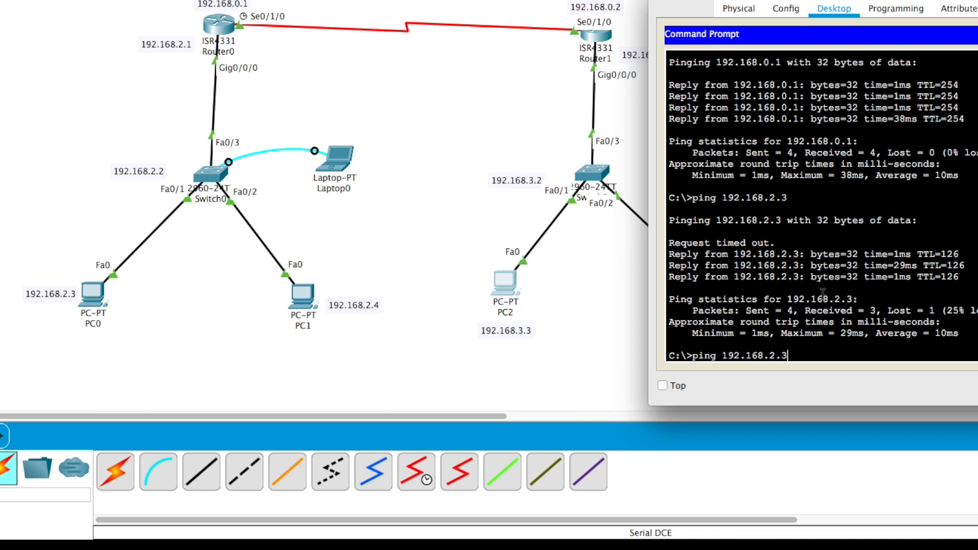
pyautogui.press('Return')
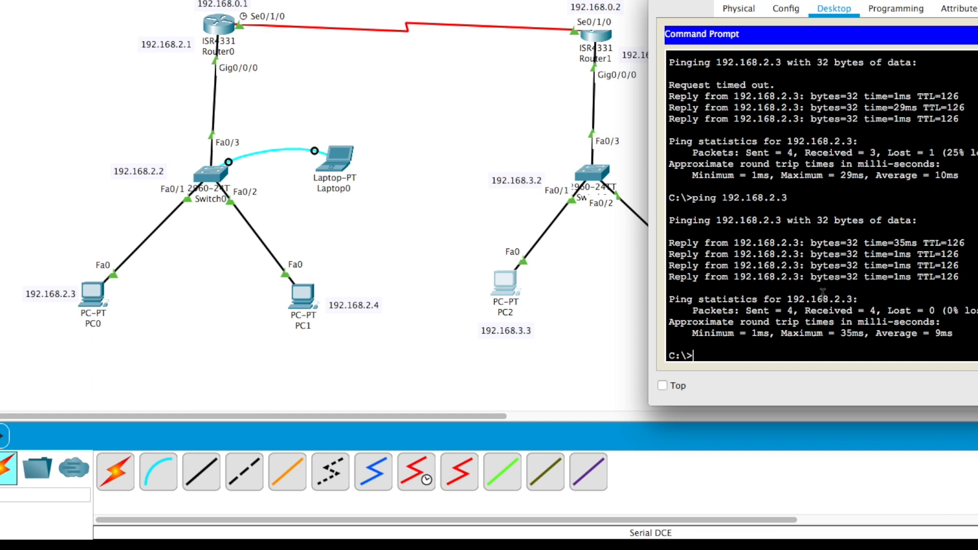
pyautogui.press('Up')
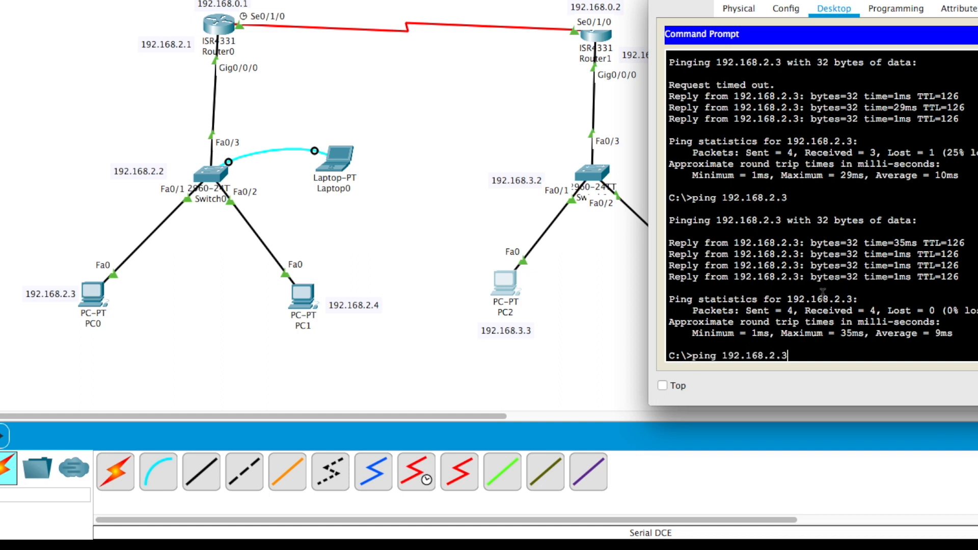
pyautogui.press('Return')
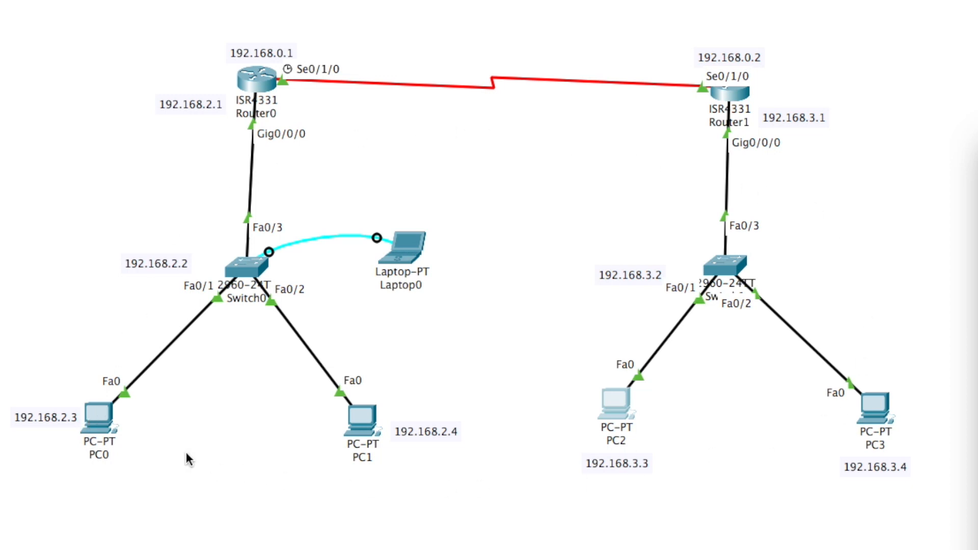
# Open PC0's command prompt and place its window so Router1's network stays in view.
pyautogui.click(99, 417)
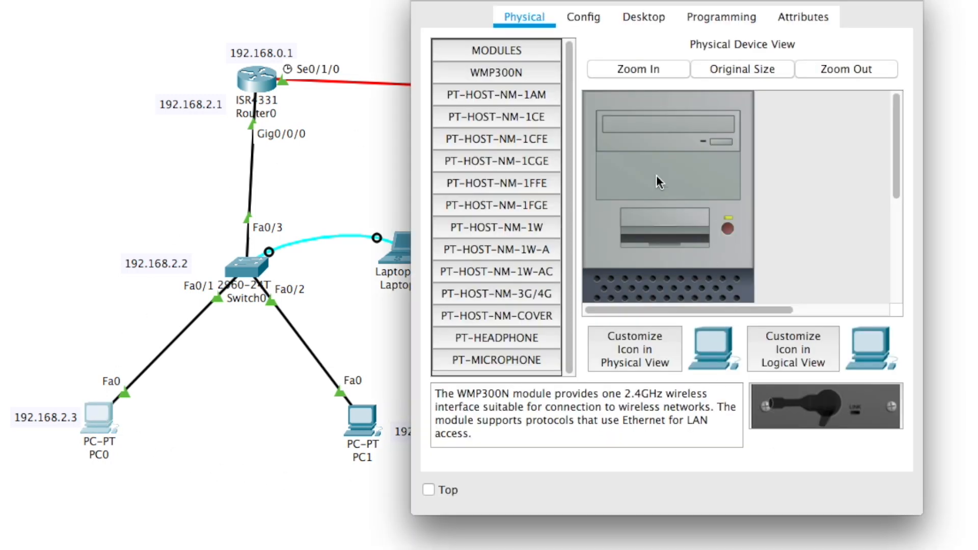
pyautogui.click(631, 19)
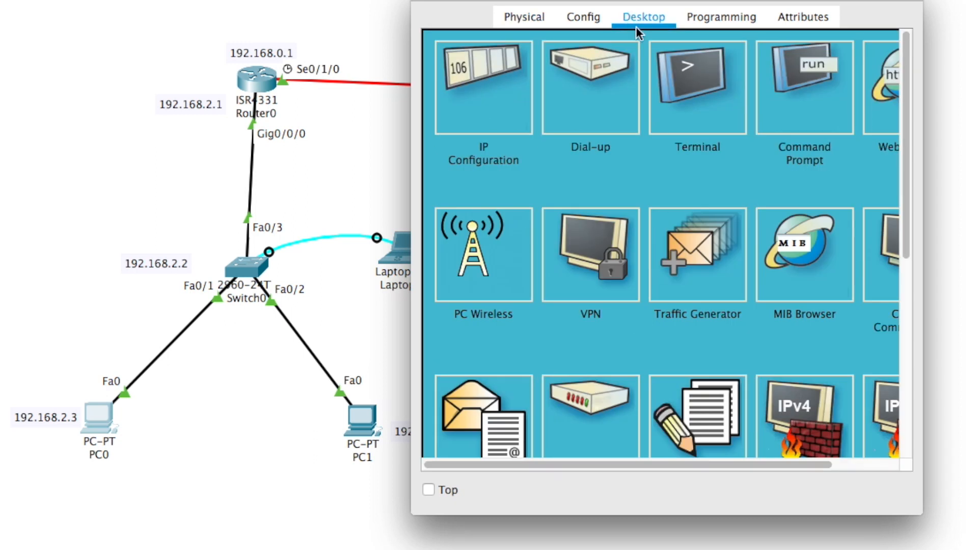
pyautogui.click(810, 106)
pyautogui.moveTo(603, 6); pyautogui.dragTo(795, 66)
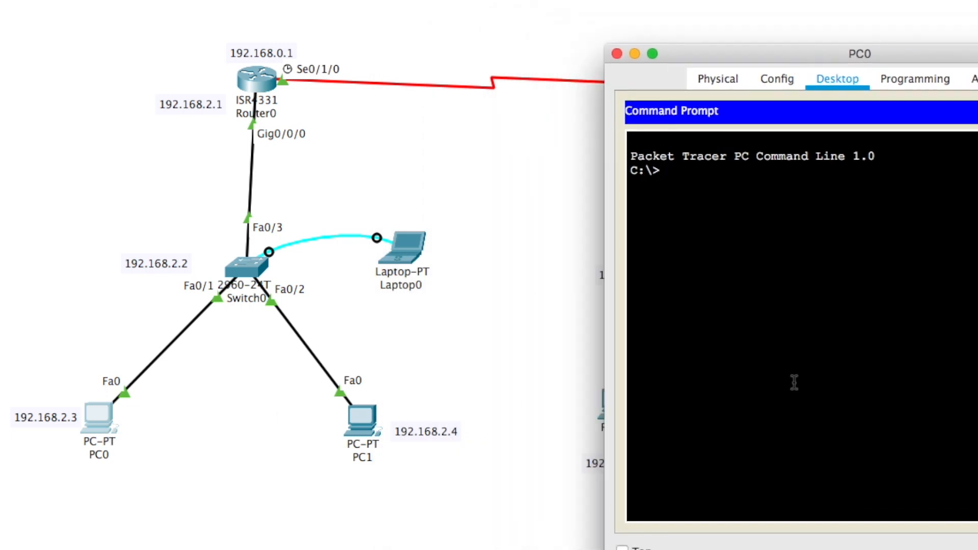
pyautogui.moveTo(749, 58); pyautogui.dragTo(977, 40)
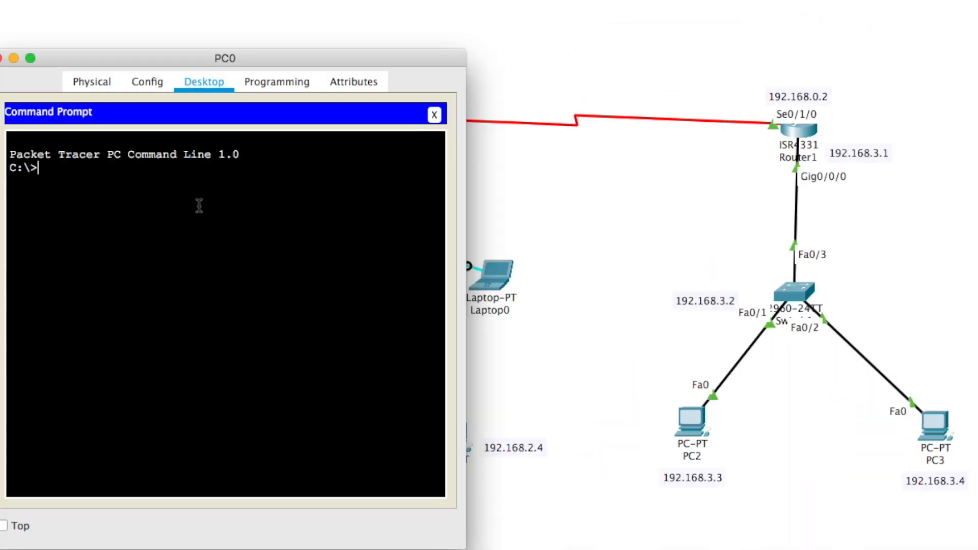
# From PC0, ping PC2 in the other network at 192.168.3.3.
pyautogui.write('ping 192')
pyautogui.write(',')
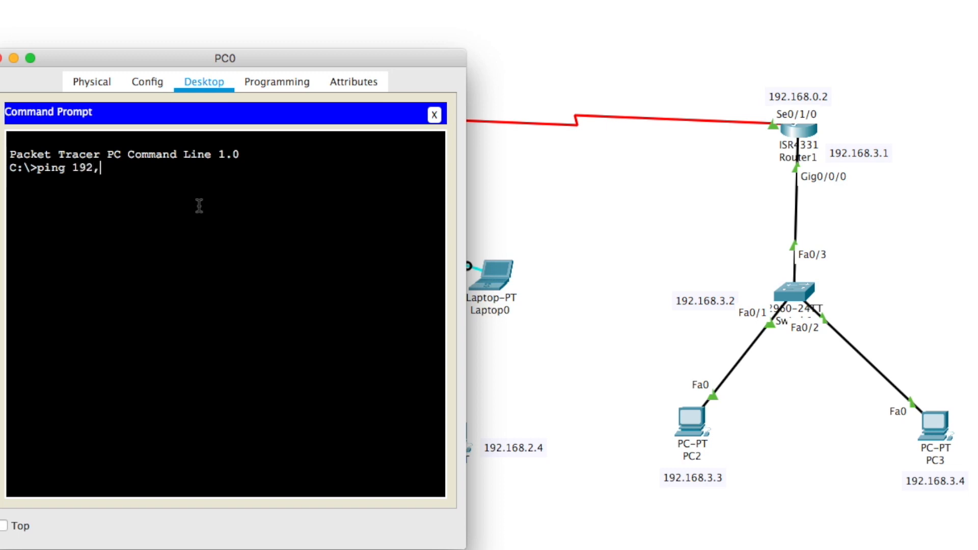
pyautogui.write('168')
pyautogui.press('BackSpace')
pyautogui.press('BackSpace')
pyautogui.press('BackSpace')
pyautogui.write('.168.3.3')
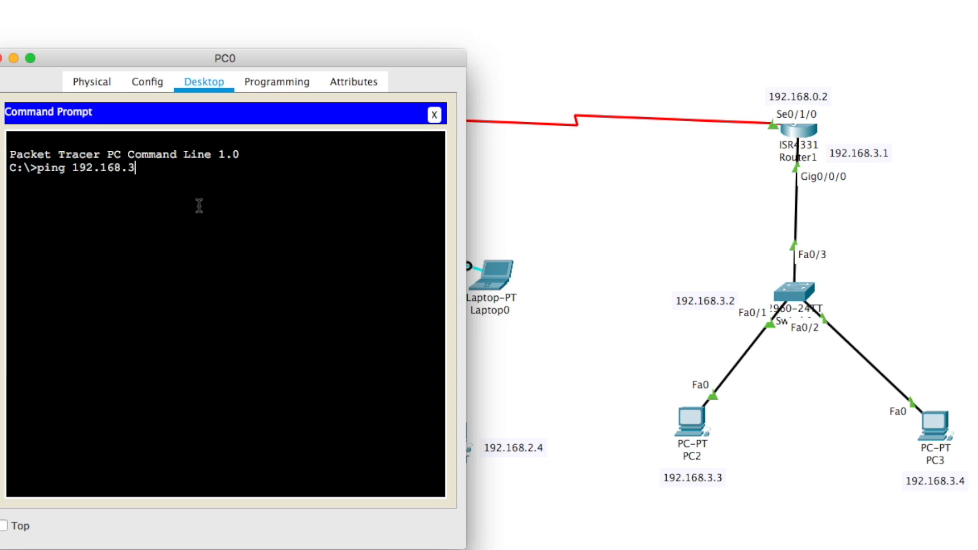
pyautogui.press('Return')
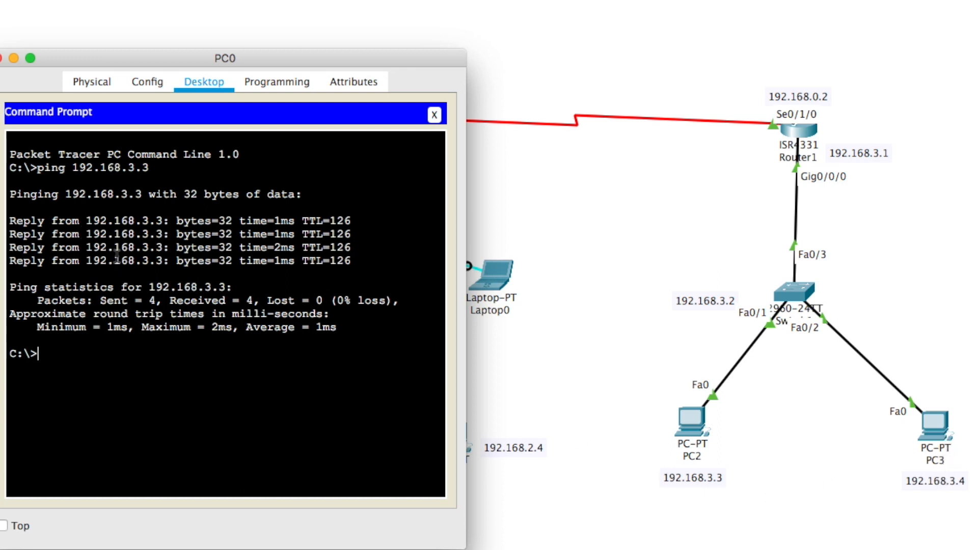
# Ping PC3 at 192.168.3.4 from PC0 twice, and move PC0's window clear of both networks.
pyautogui.press('Up')
pyautogui.press('BackSpace')
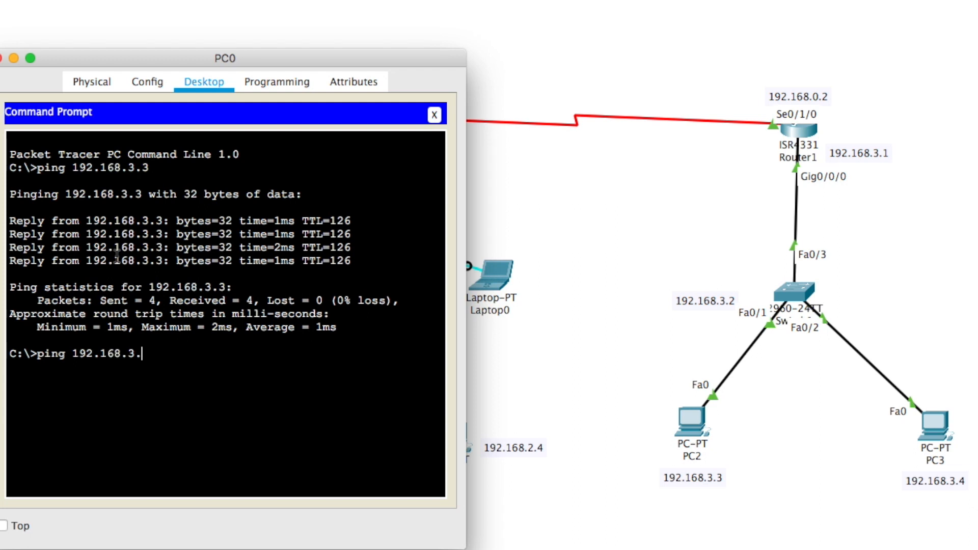
pyautogui.write('4')
pyautogui.press('Return')
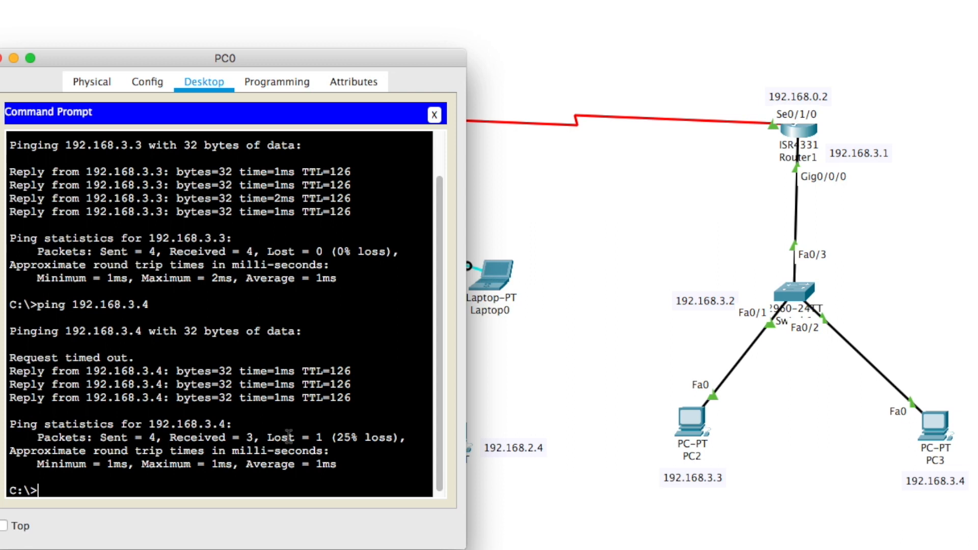
pyautogui.press('Up')
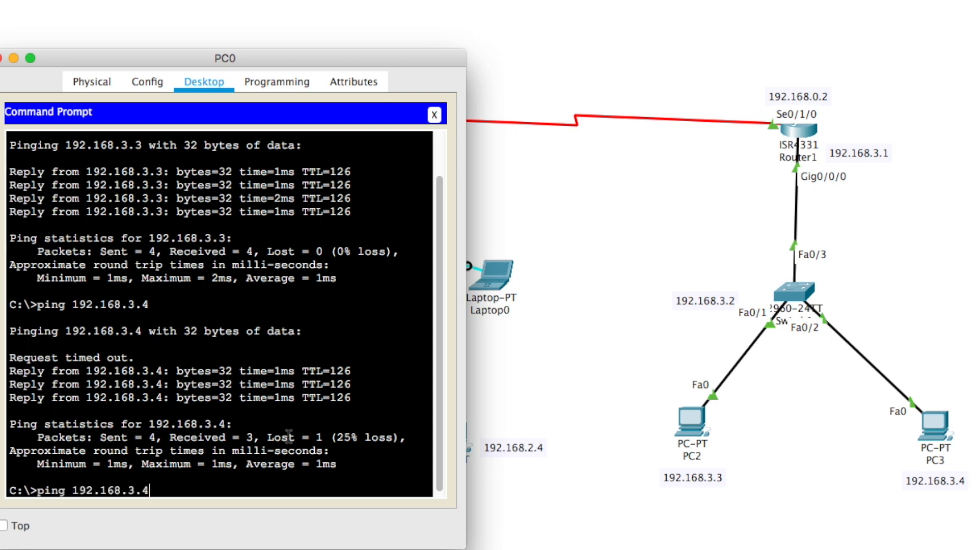
pyautogui.press('Return')
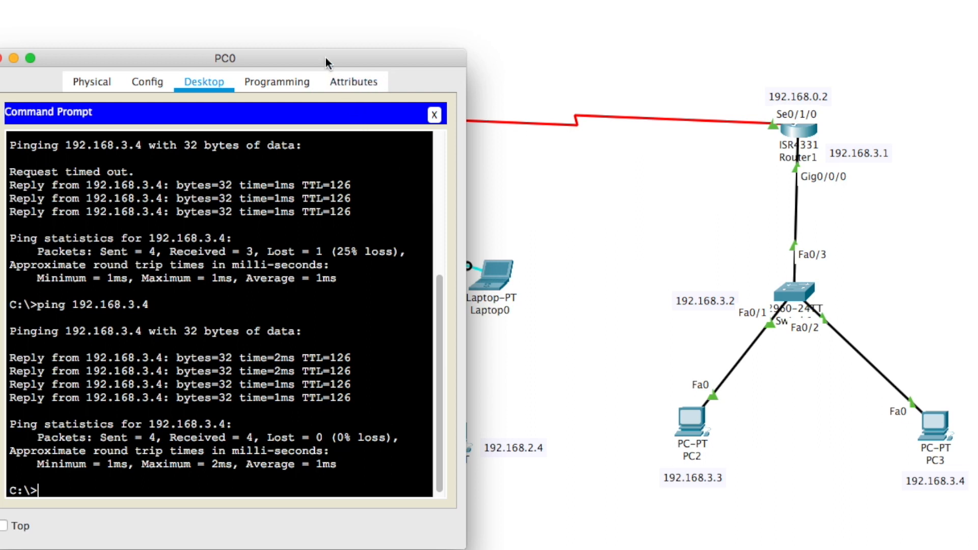
pyautogui.moveTo(321, 62); pyautogui.dragTo(977, 77)
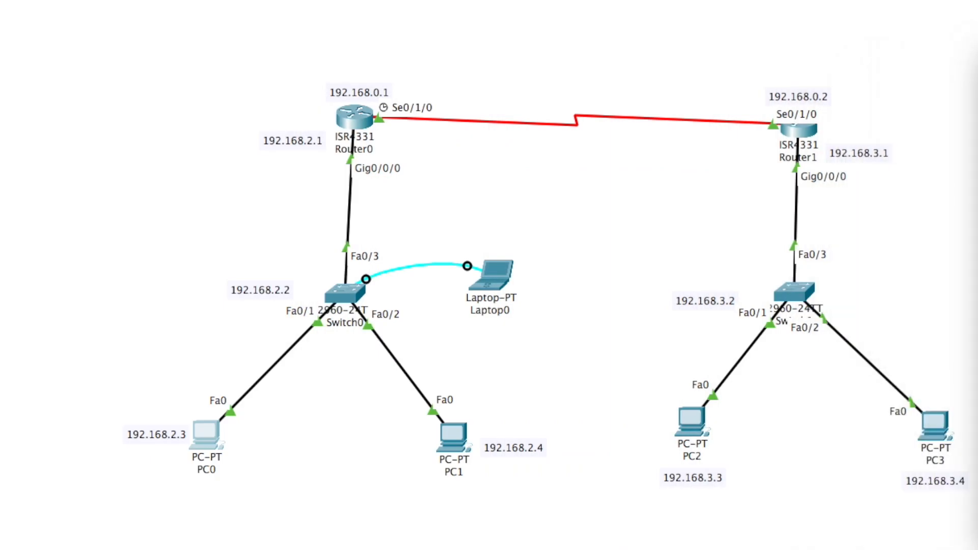